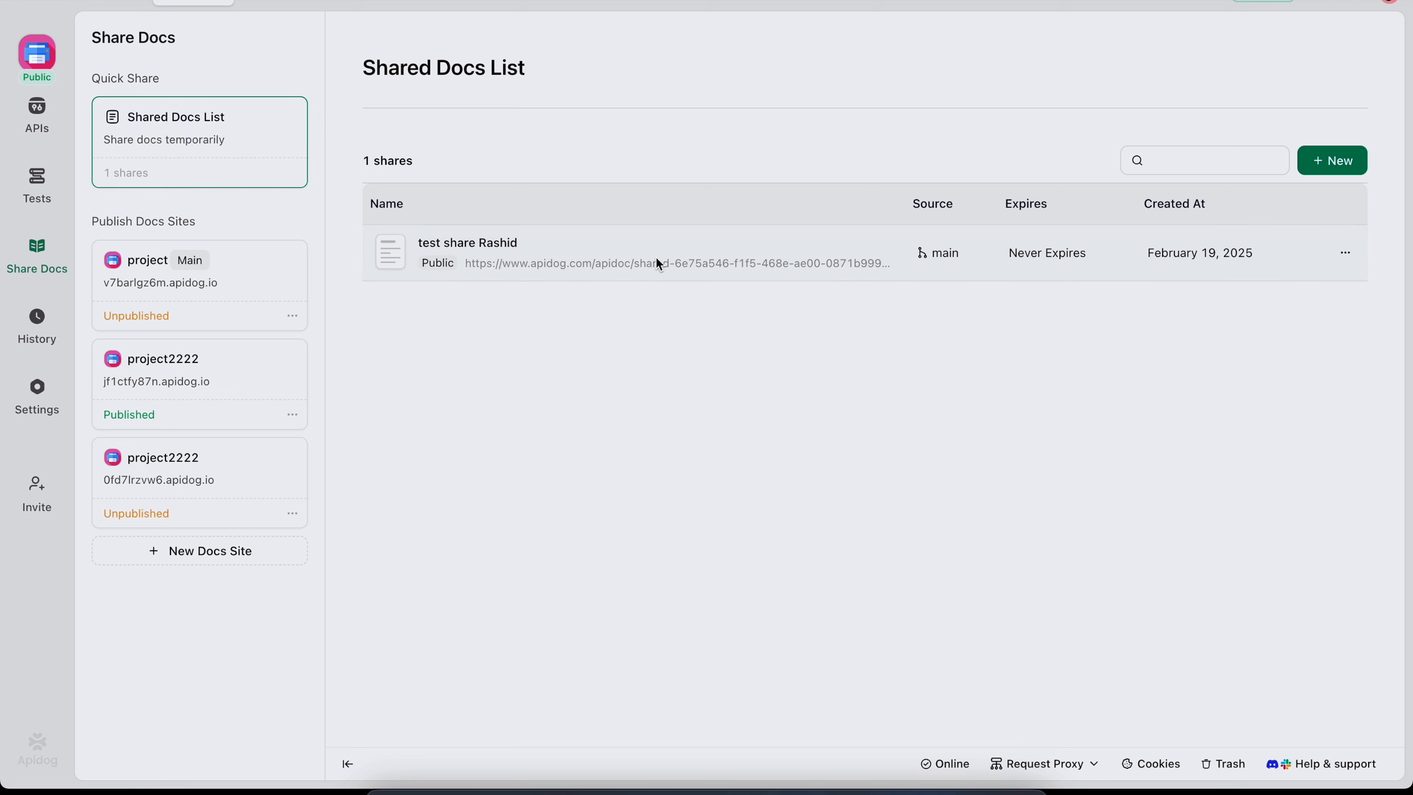
Step: Start a new share titled "test 2" and assign it the Cloud Mock environment
{"action": "left_click", "coordinate": [1335, 162]}
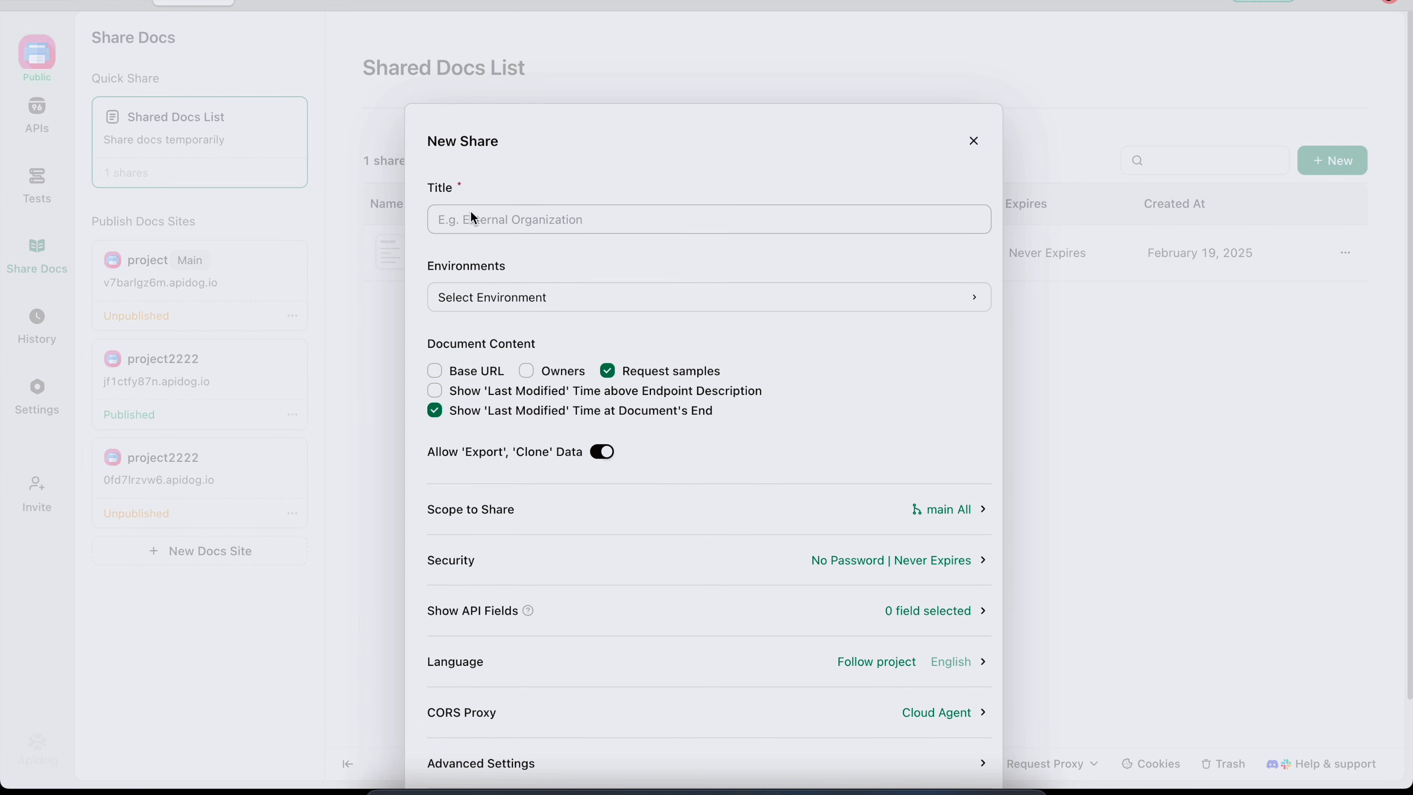
{"action": "type", "text": "test 2"}
{"action": "left_click", "coordinate": [671, 295]}
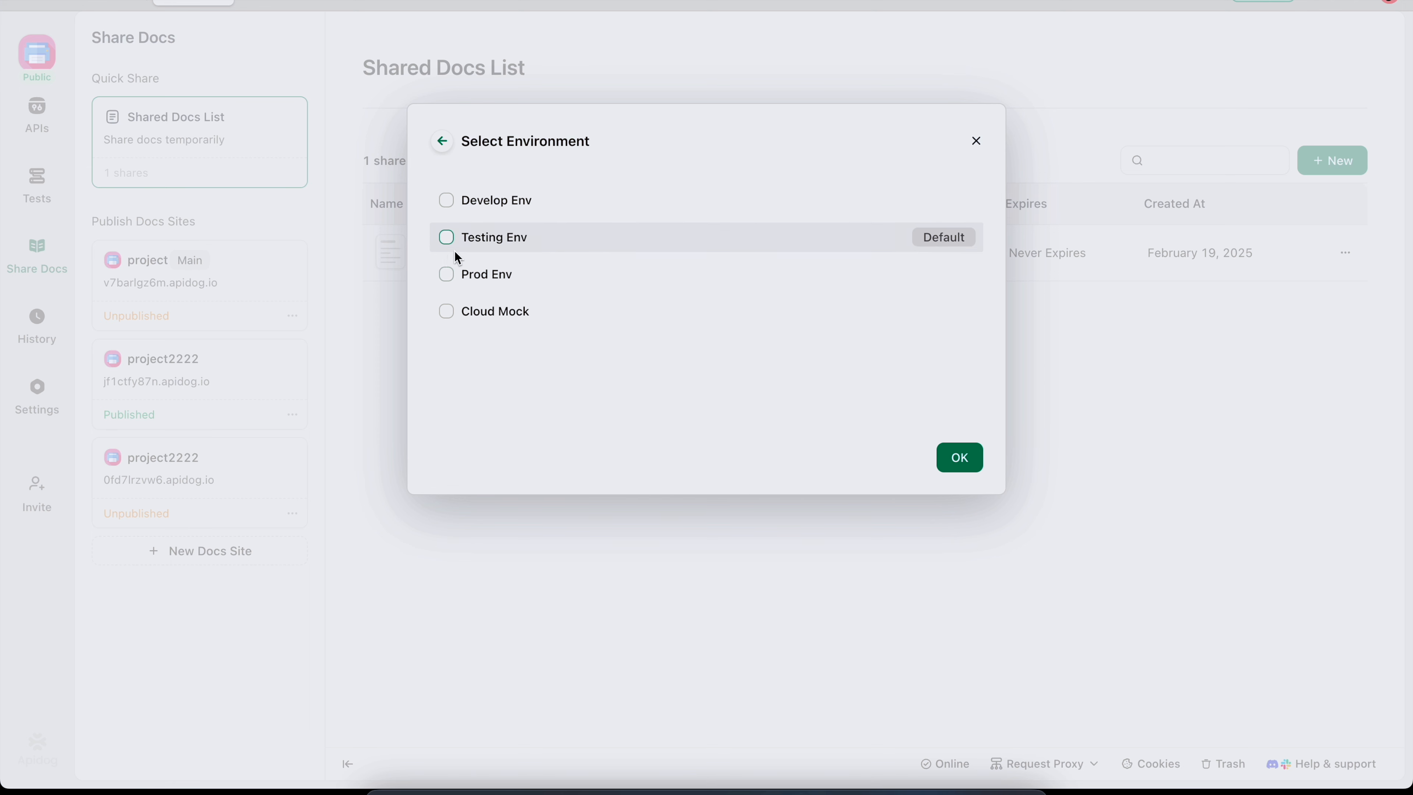
{"action": "left_click", "coordinate": [449, 312]}
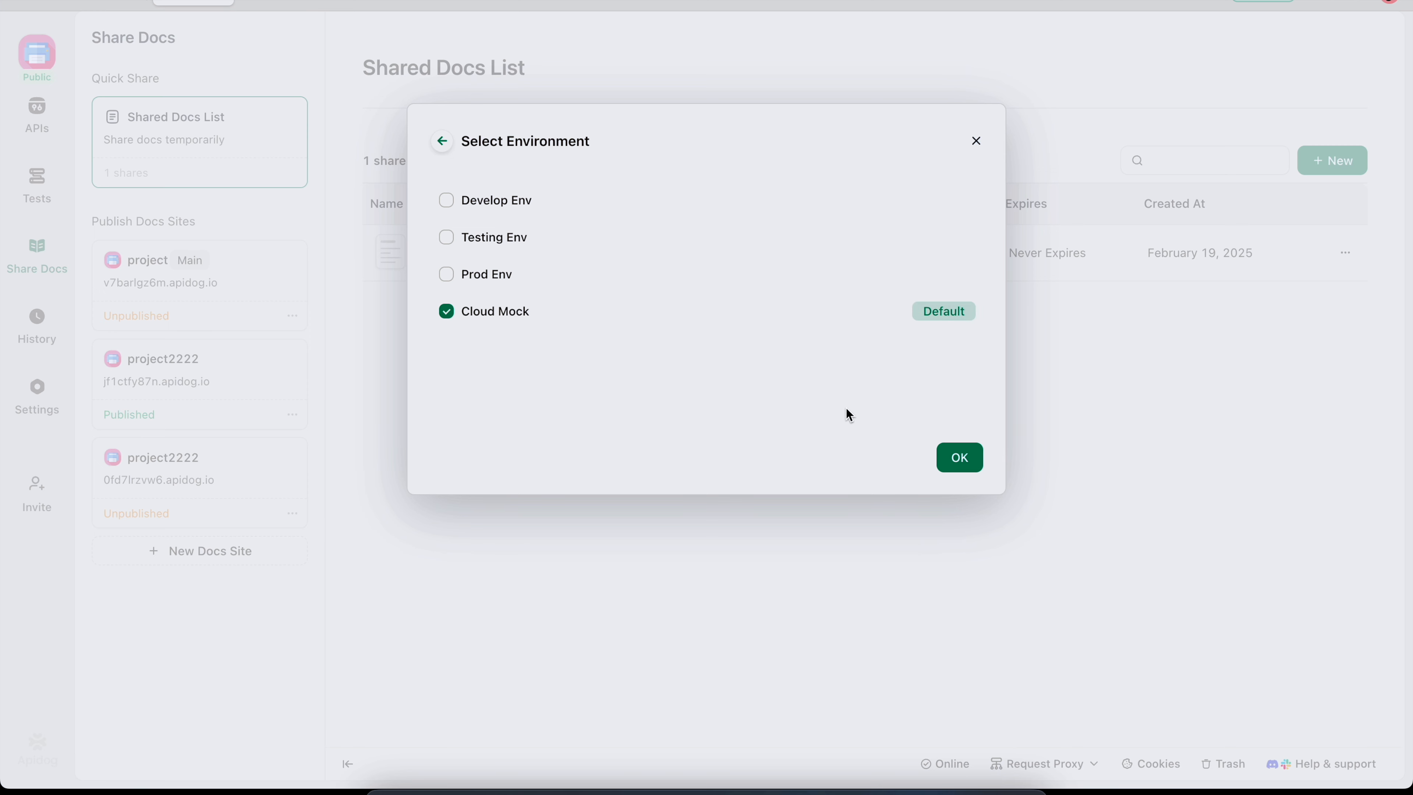
{"action": "left_click", "coordinate": [975, 465]}
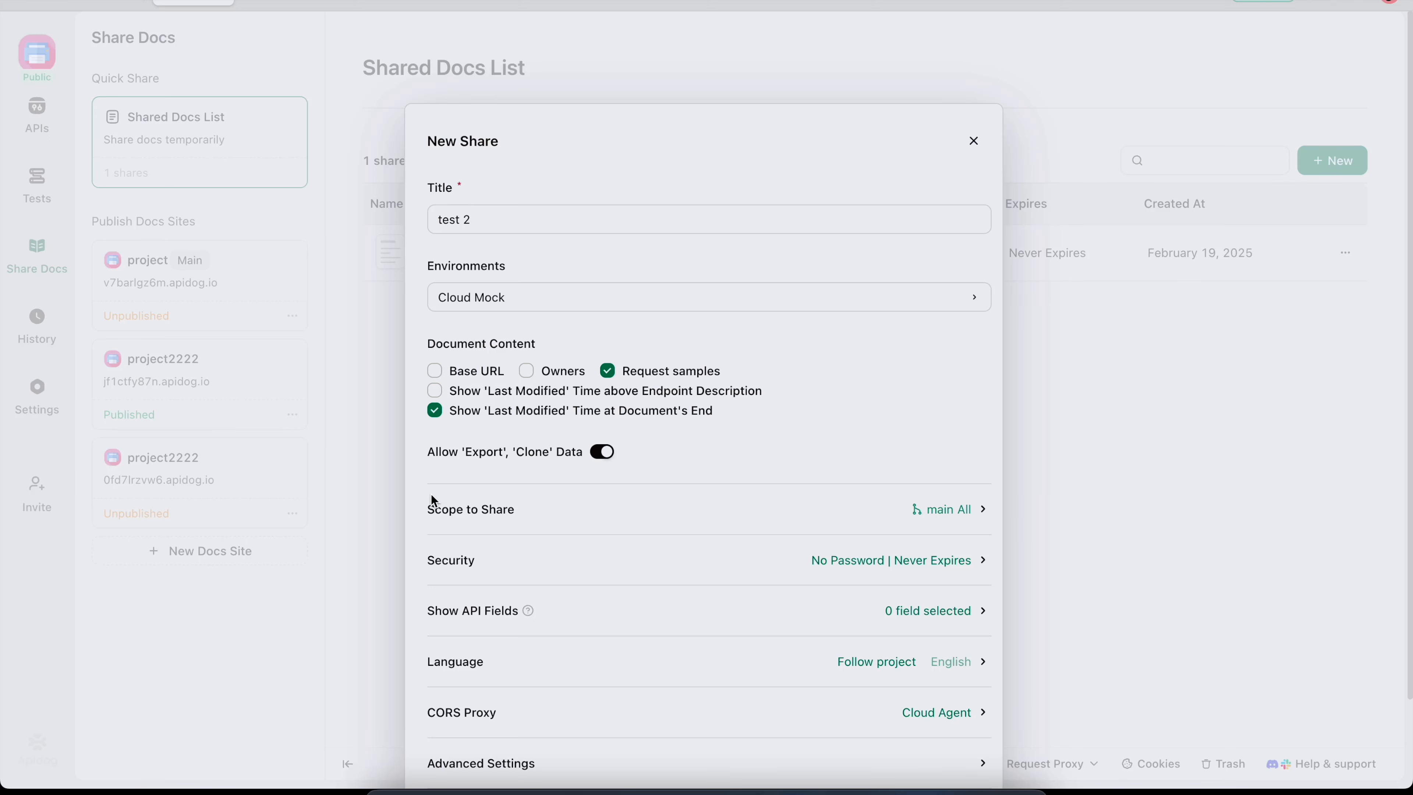
Step: Try limiting the new share's scope through Manual Selection to the POST "Add a new pet to the store" endpoint, and discard the share
{"action": "left_click", "coordinate": [968, 511]}
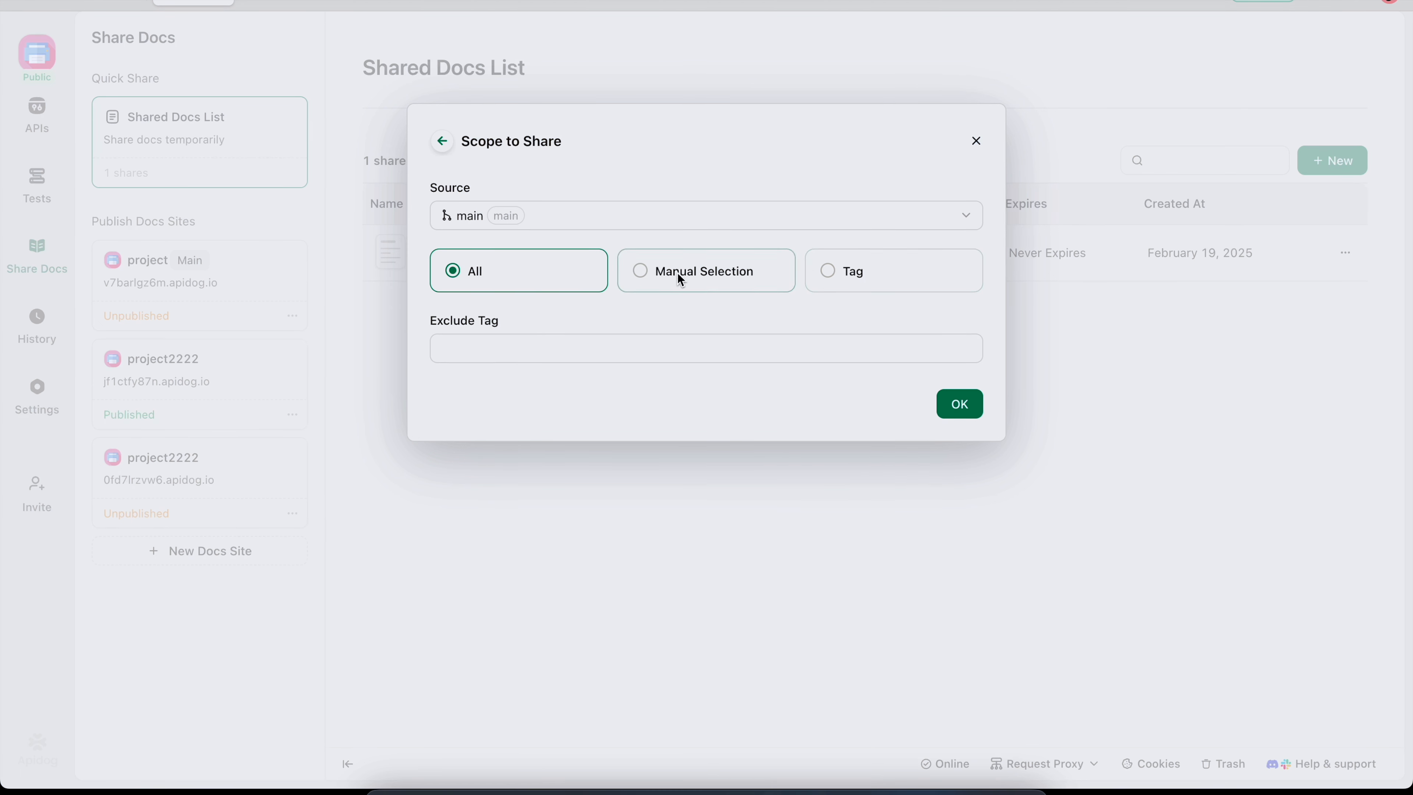
{"action": "left_click", "coordinate": [551, 343]}
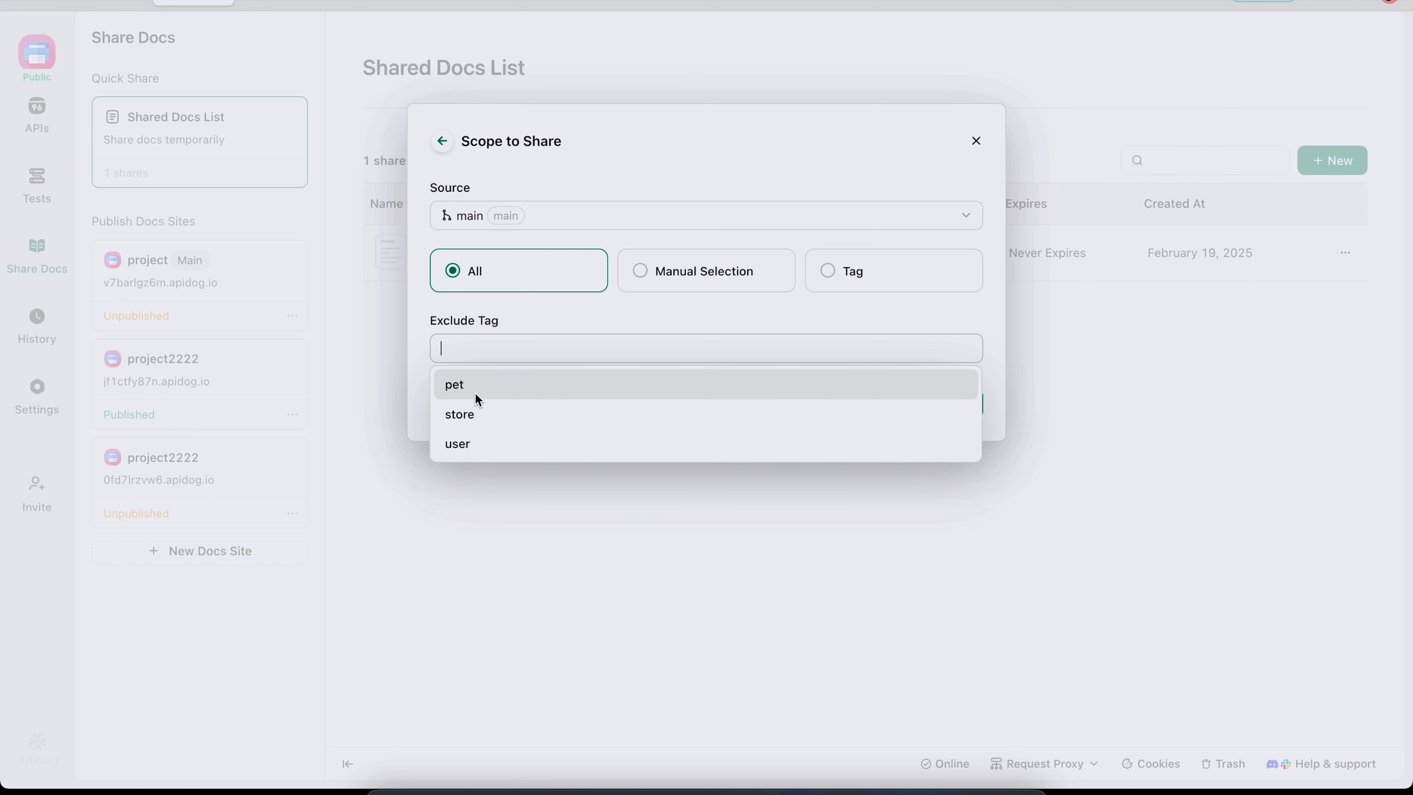
{"action": "left_click", "coordinate": [723, 271]}
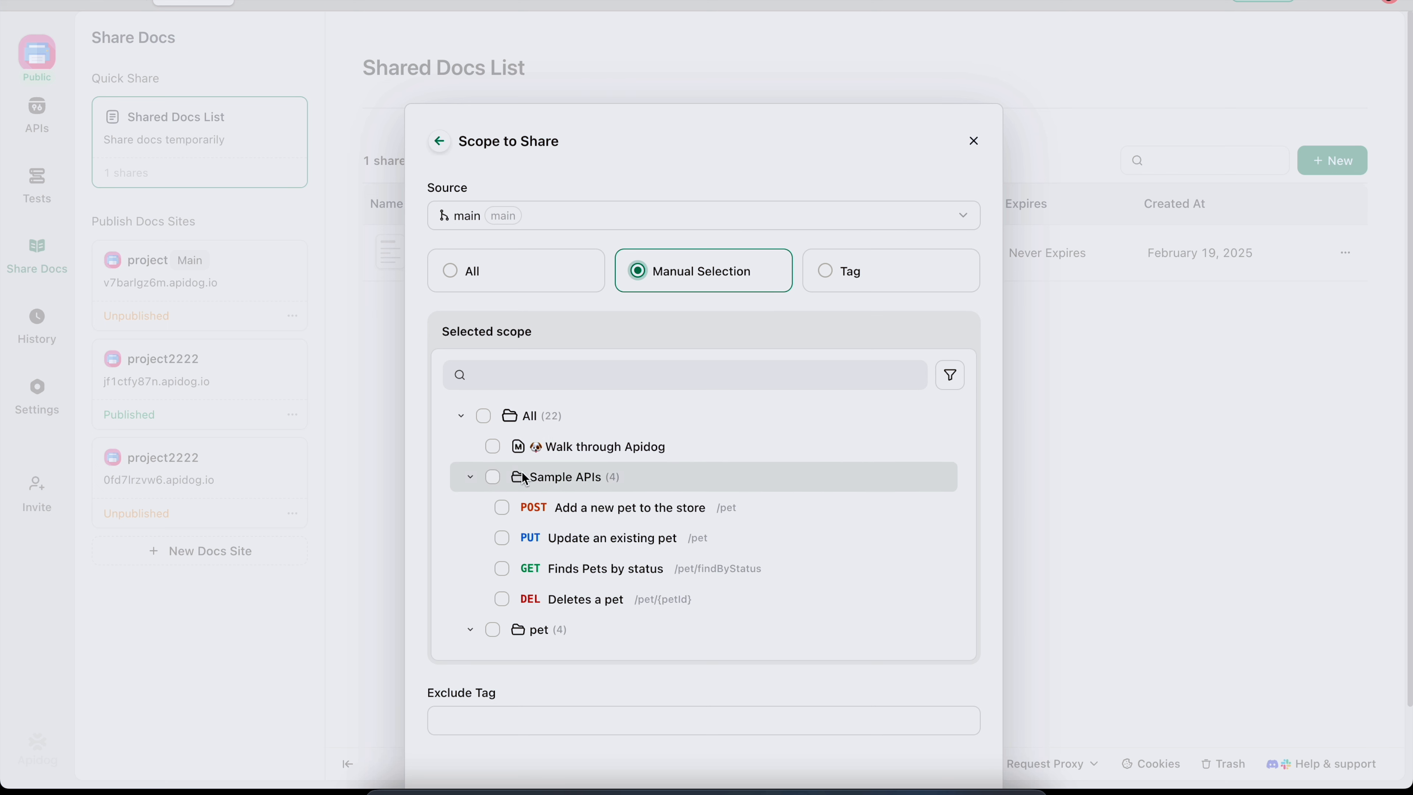
{"action": "left_click", "coordinate": [484, 417]}
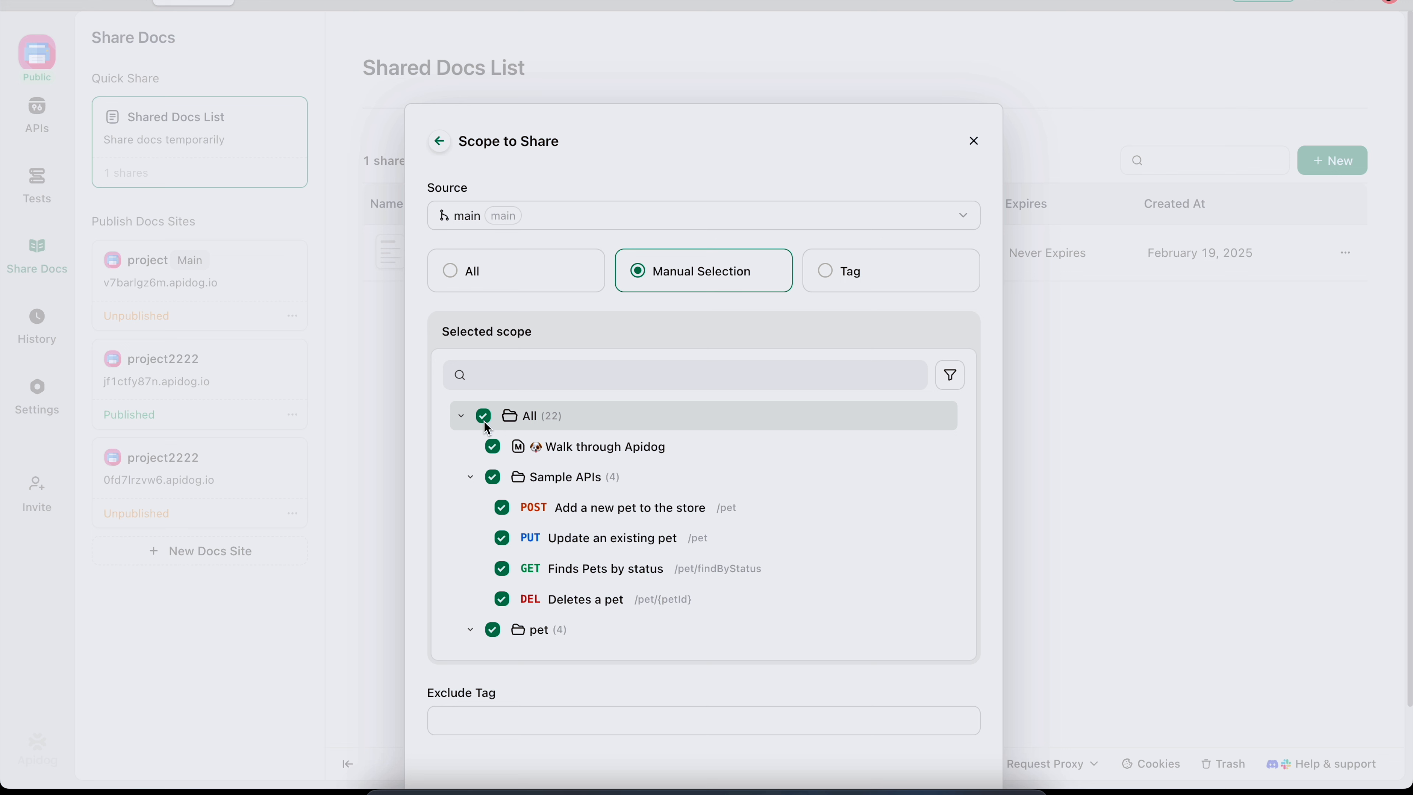
{"action": "left_click", "coordinate": [484, 418]}
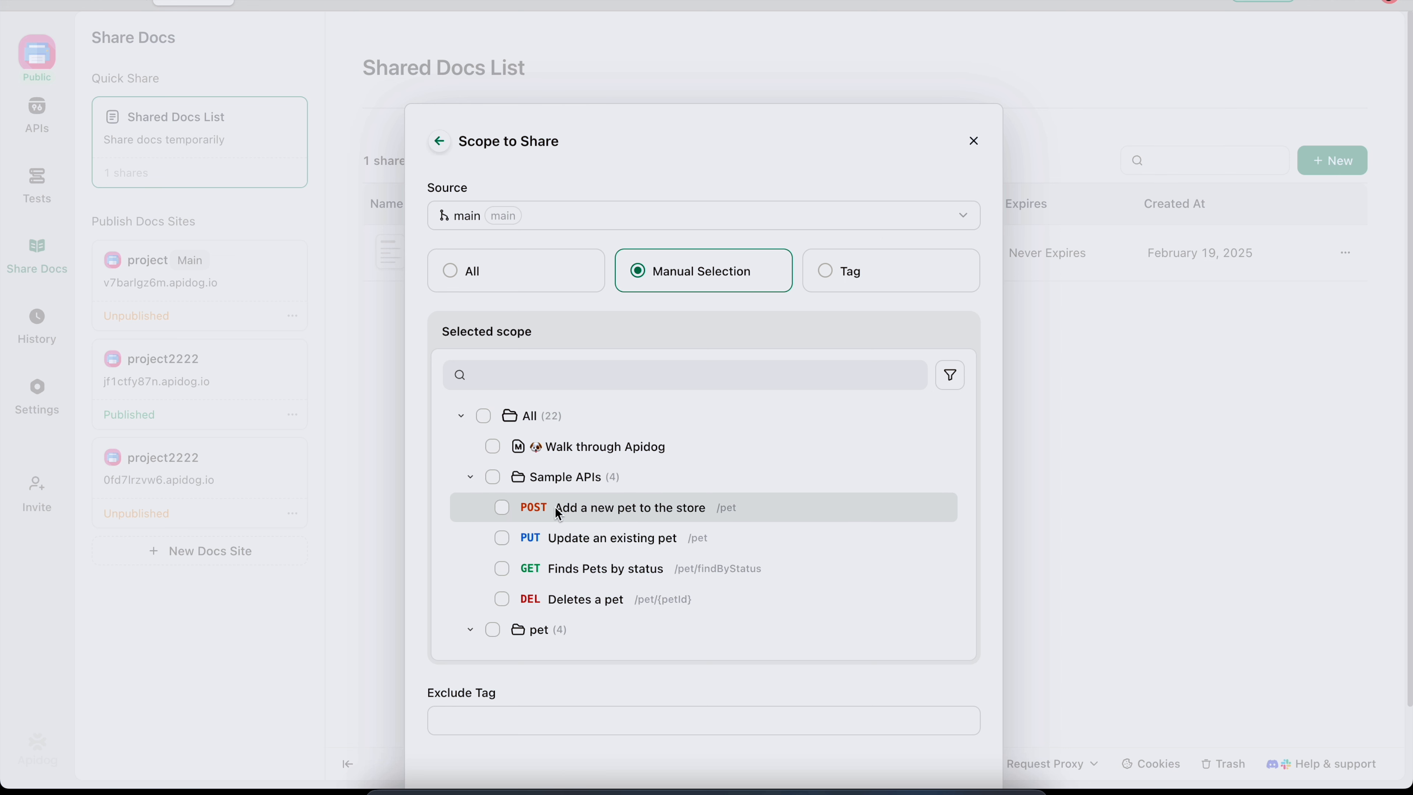
{"action": "left_click", "coordinate": [502, 508]}
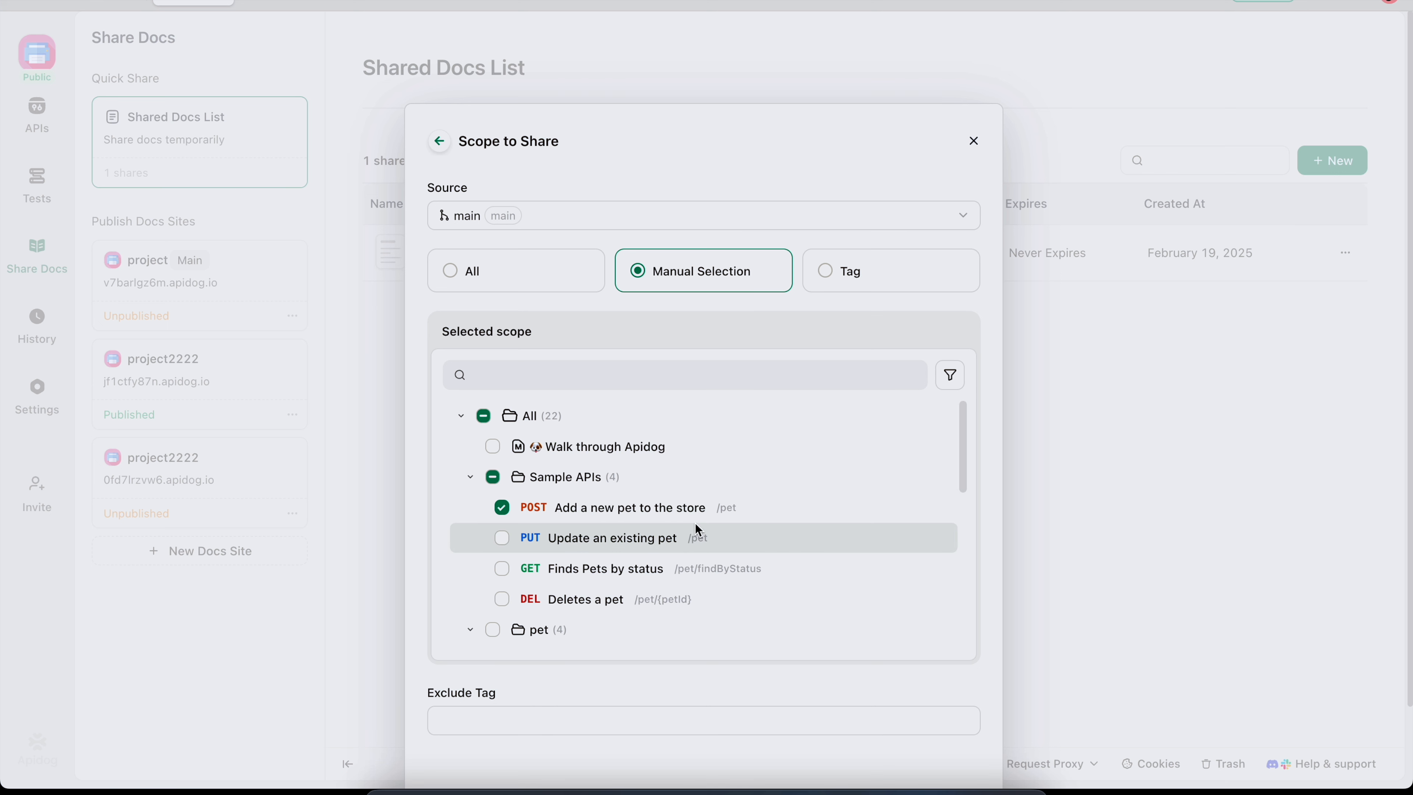
{"action": "left_click", "coordinate": [973, 141]}
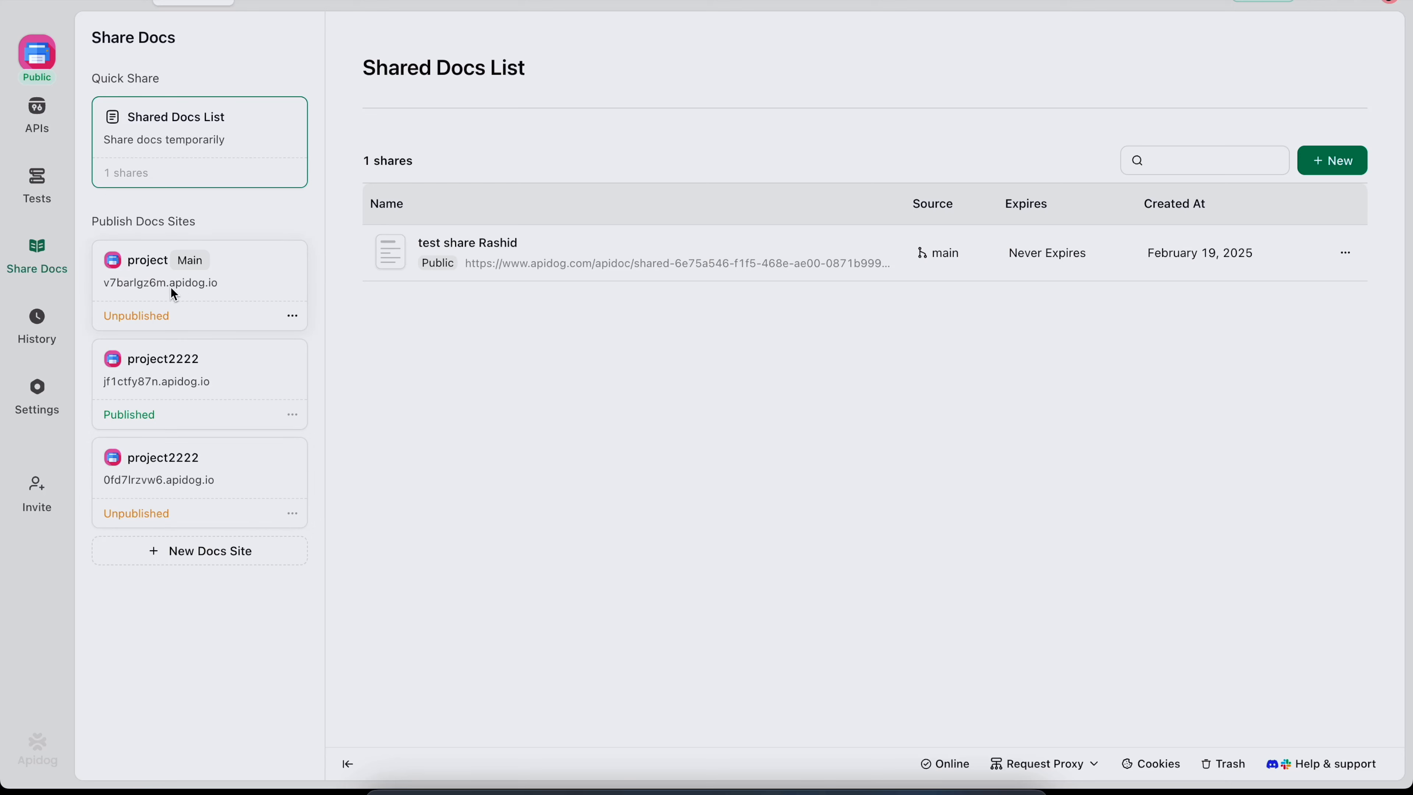
Step: Examine the release version settings of the main docs site "project" and leave them without saving
{"action": "left_click", "coordinate": [240, 284]}
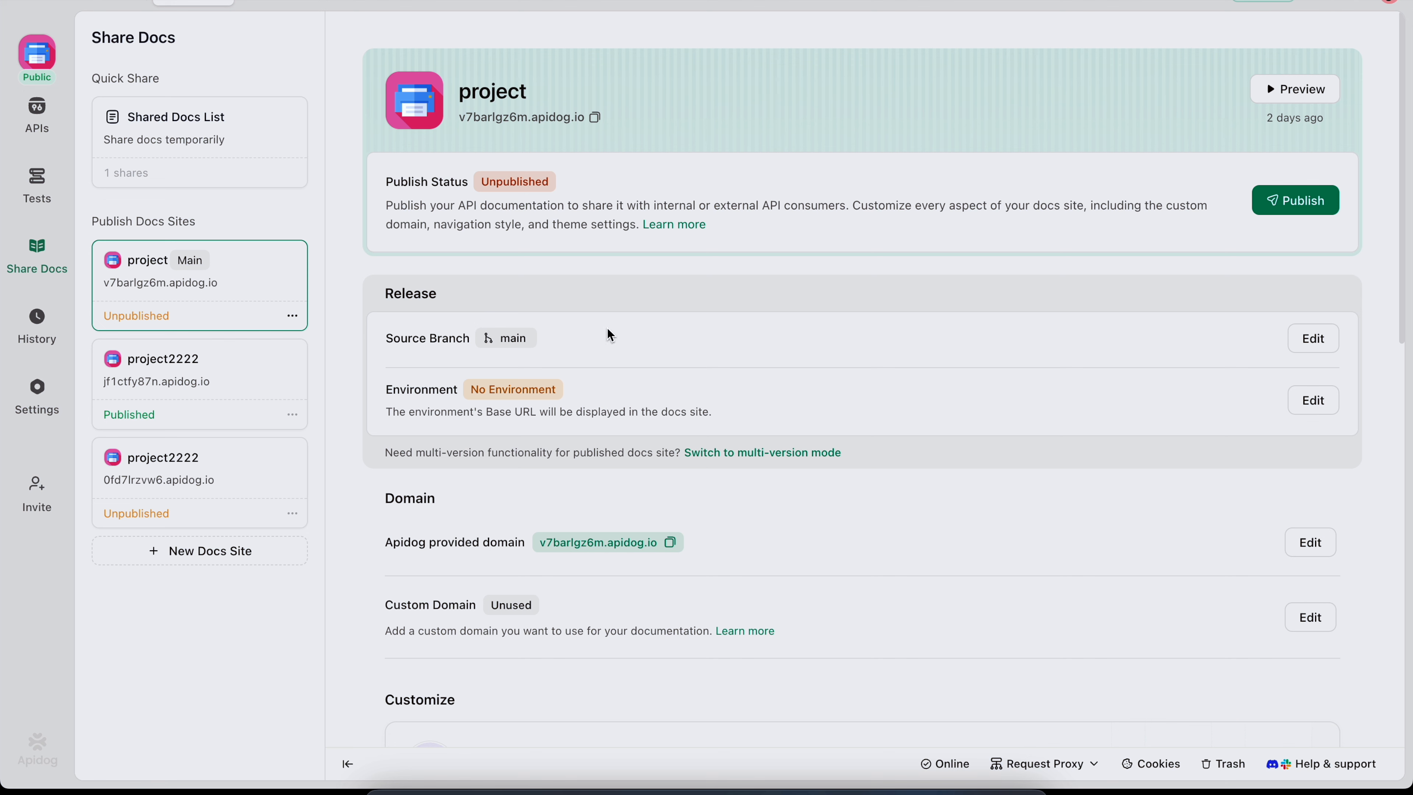
{"action": "left_click", "coordinate": [1315, 343]}
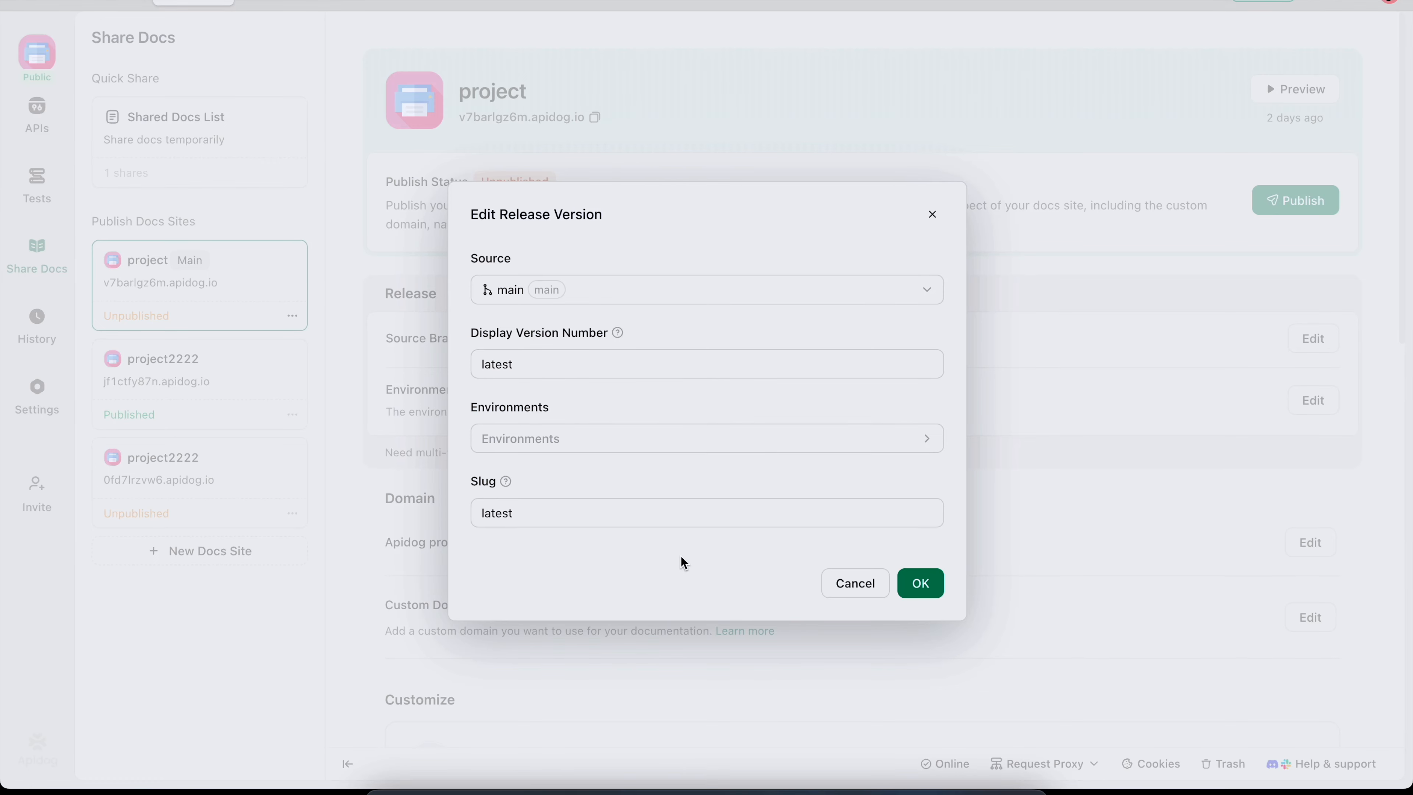
{"action": "left_click", "coordinate": [865, 583]}
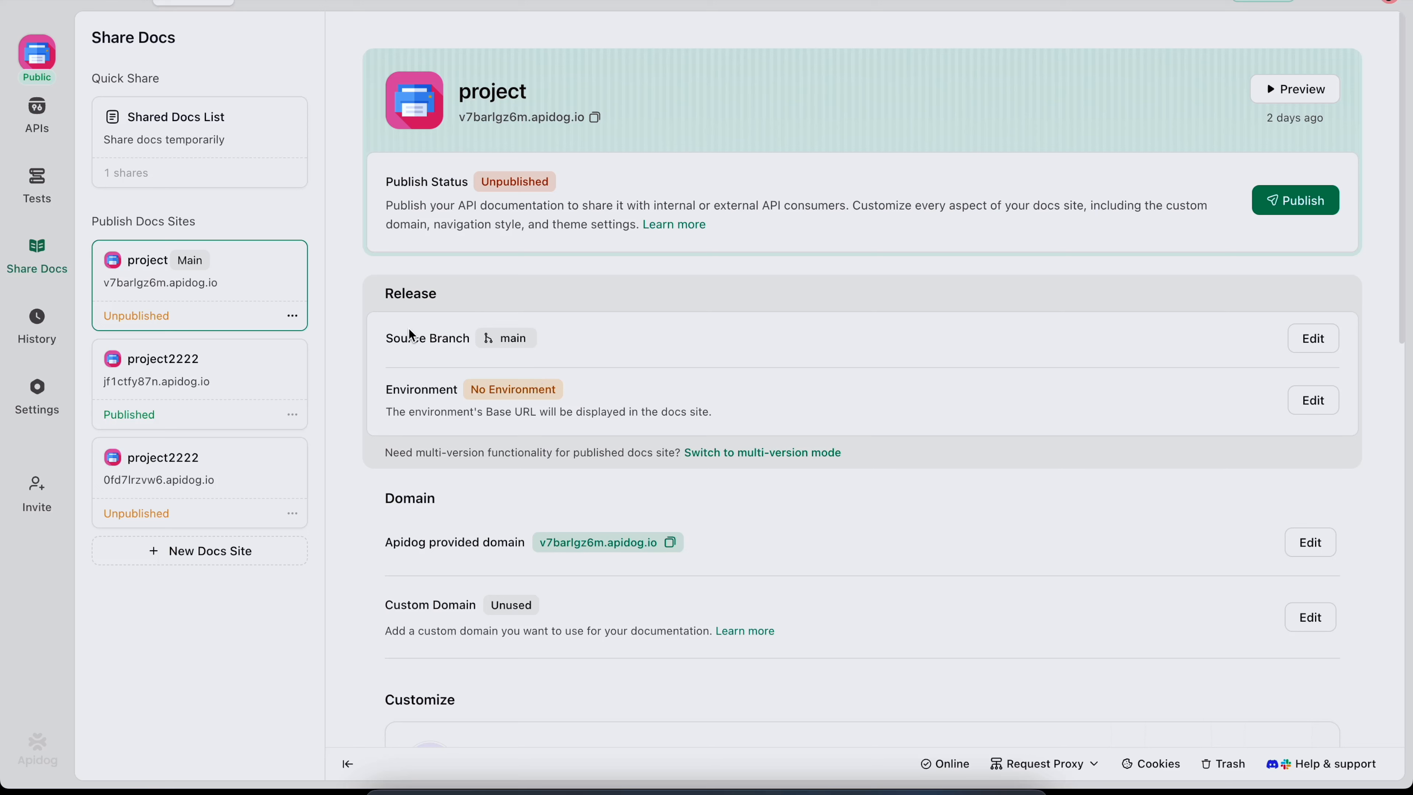
Step: Try toggling the "Finds Pets by status" endpoint in the publishing scope of the published project2222 site, and discard the edit
{"action": "left_click", "coordinate": [213, 394]}
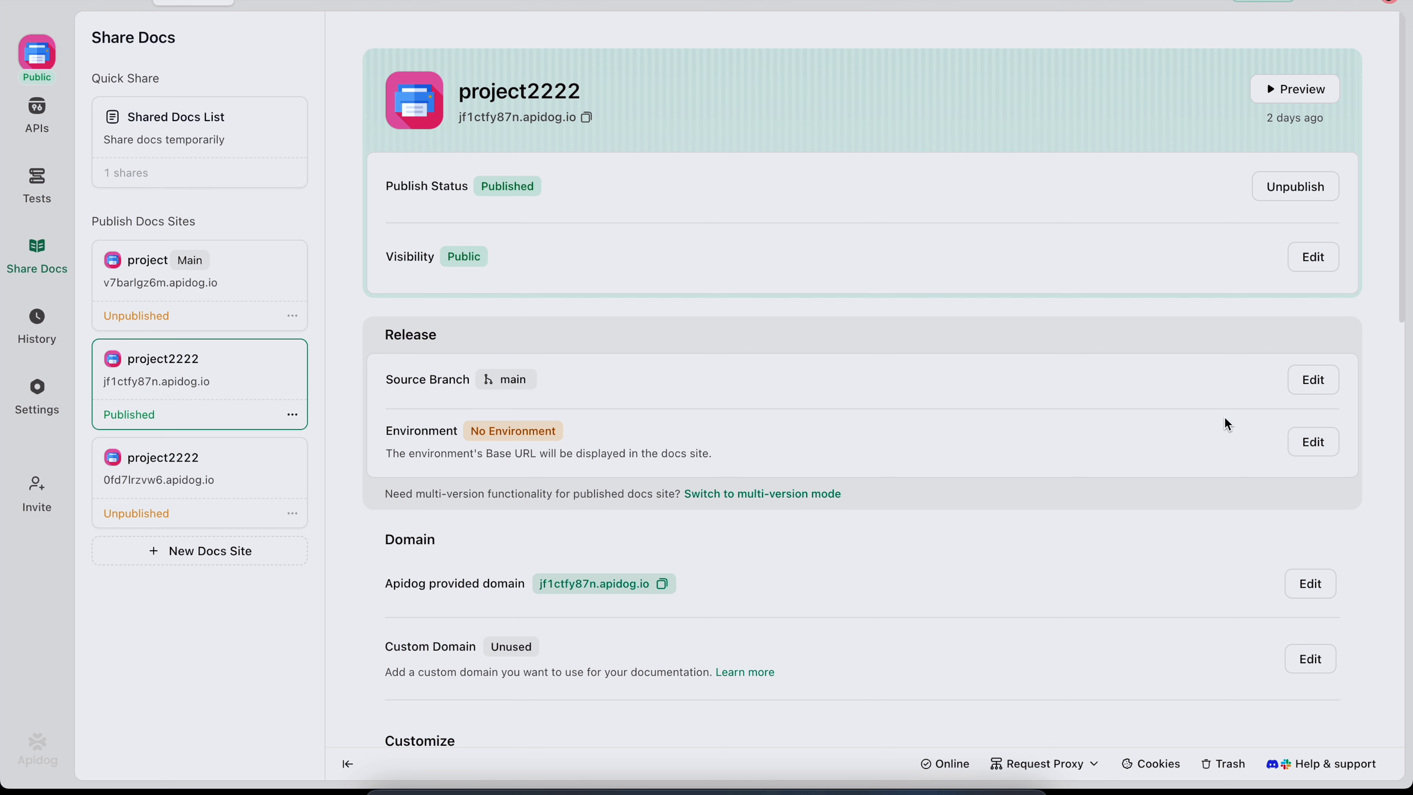
{"action": "left_click", "coordinate": [1307, 390]}
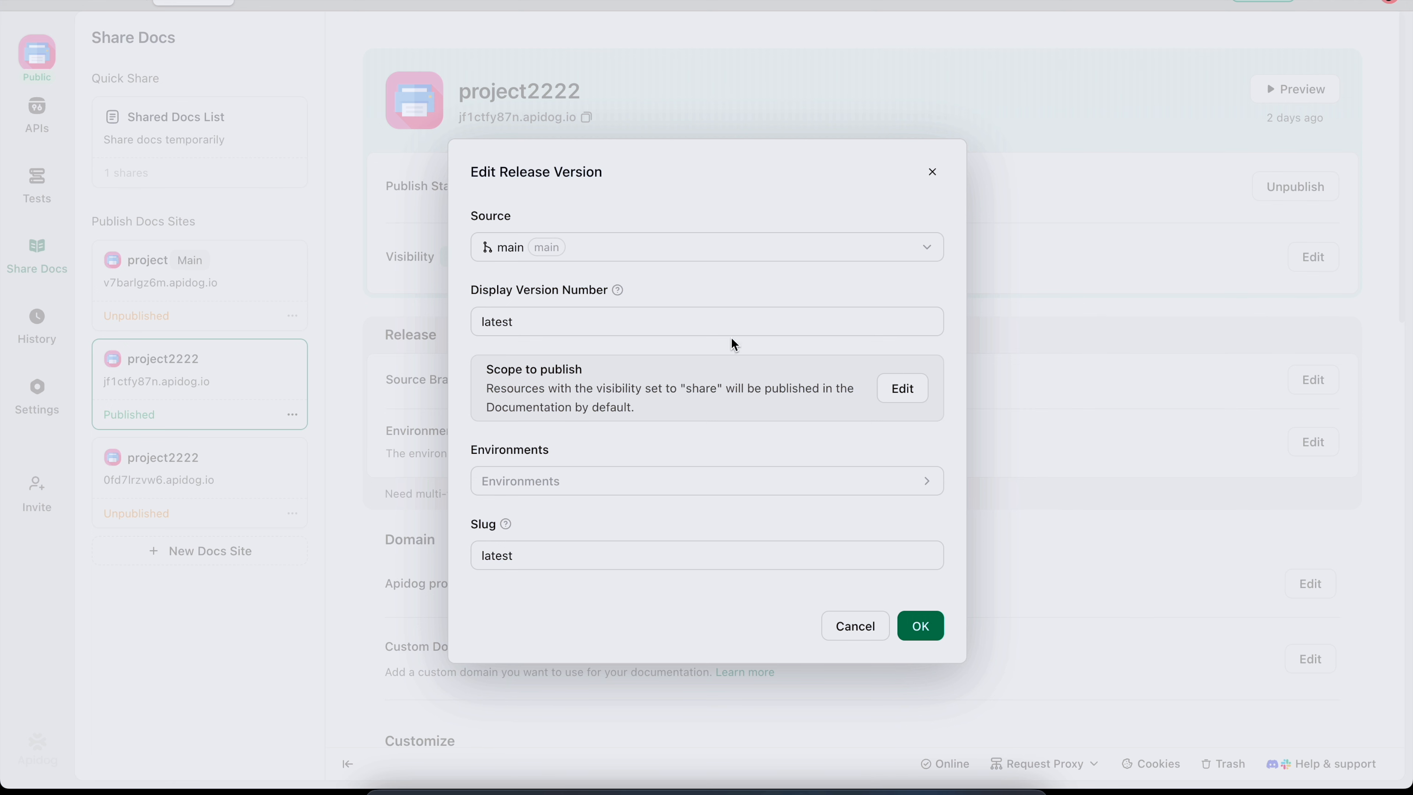
{"action": "left_click", "coordinate": [906, 385]}
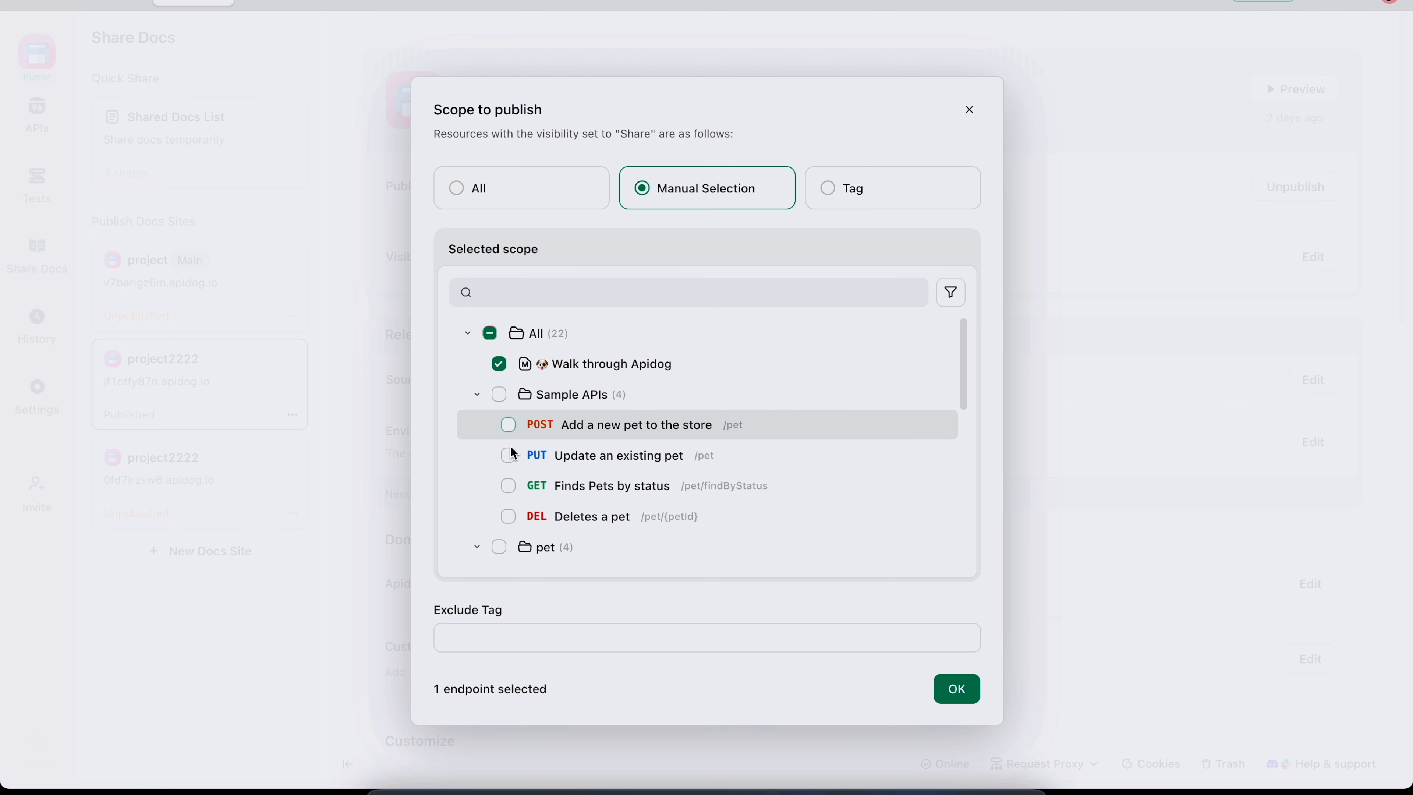
{"action": "left_click", "coordinate": [509, 485]}
{"action": "left_click", "coordinate": [509, 485]}
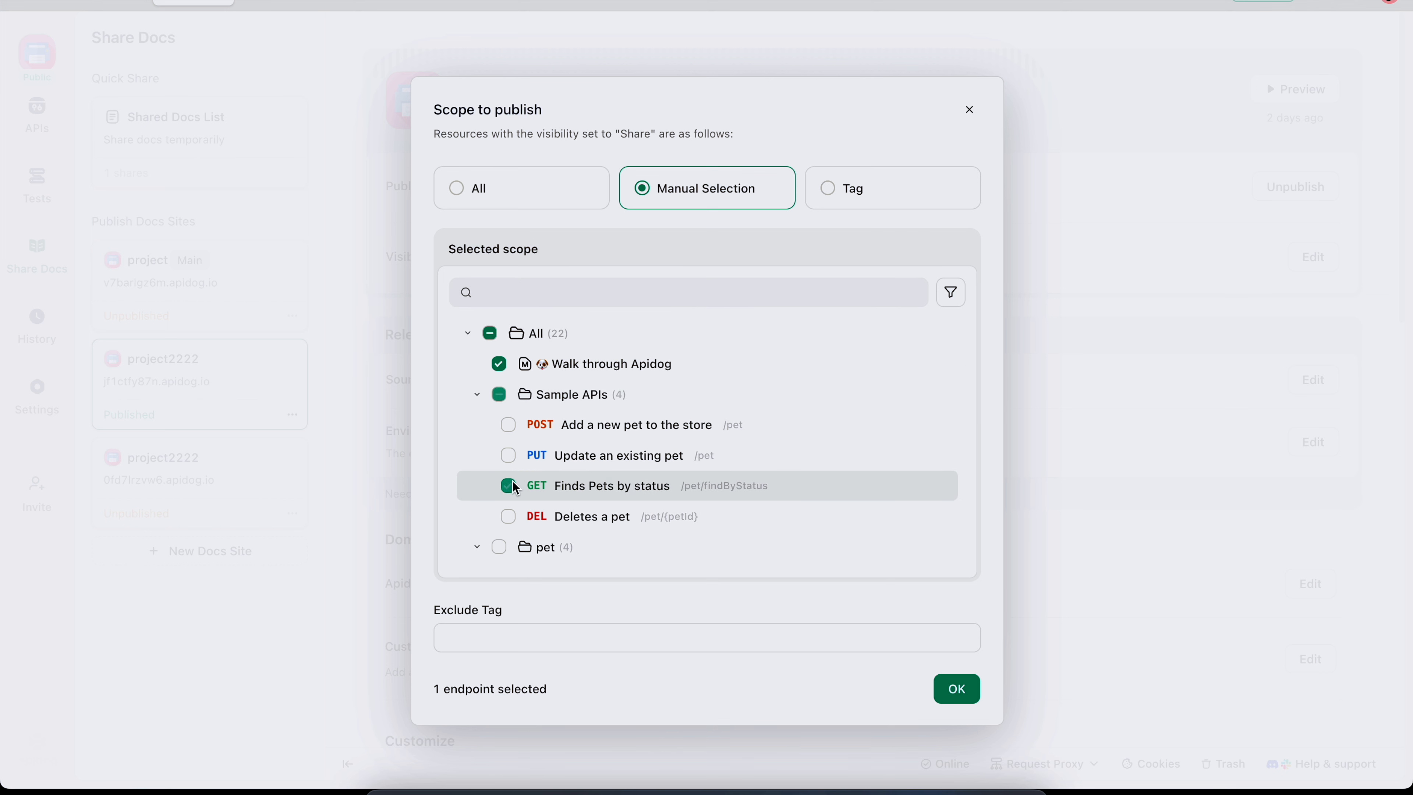
{"action": "left_click", "coordinate": [971, 111]}
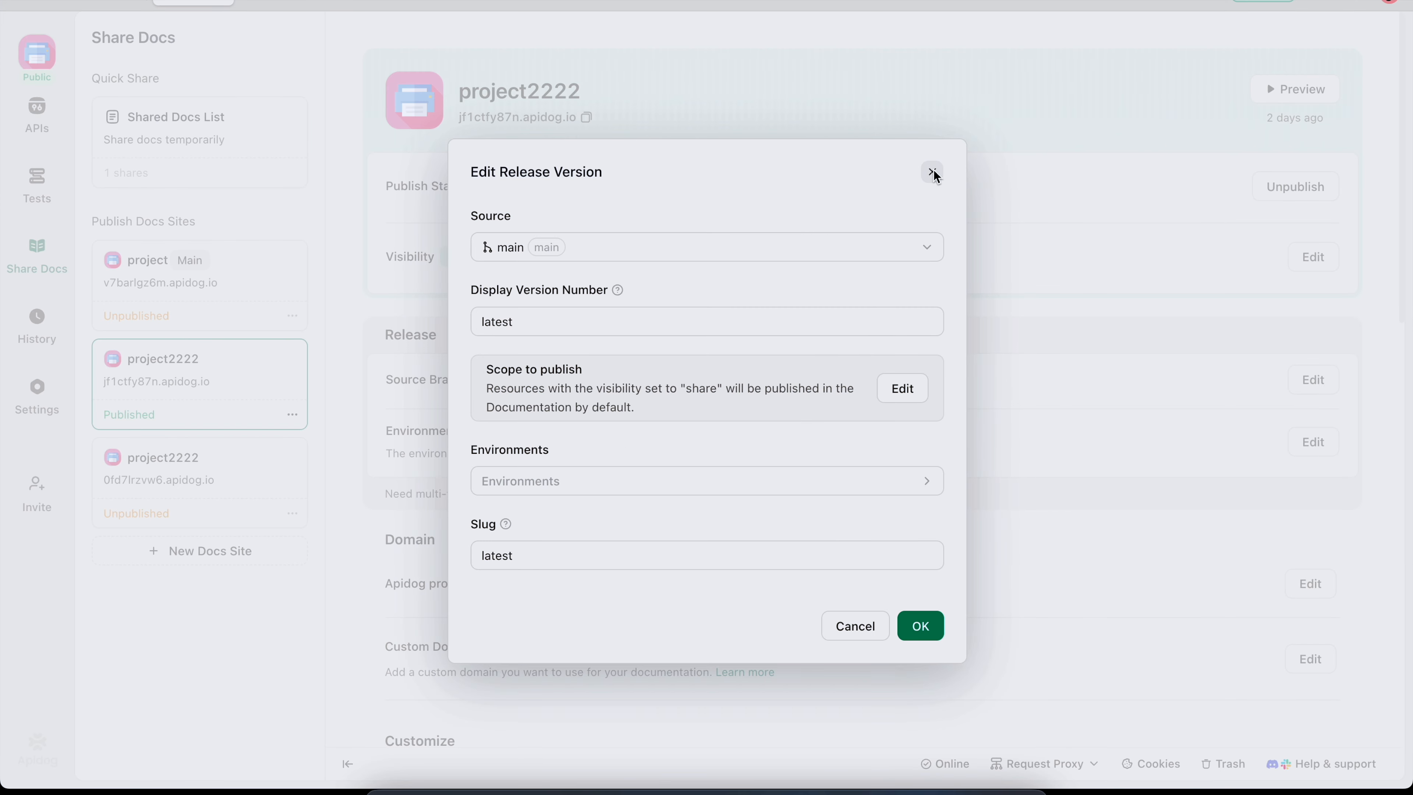
{"action": "left_click", "coordinate": [935, 175]}
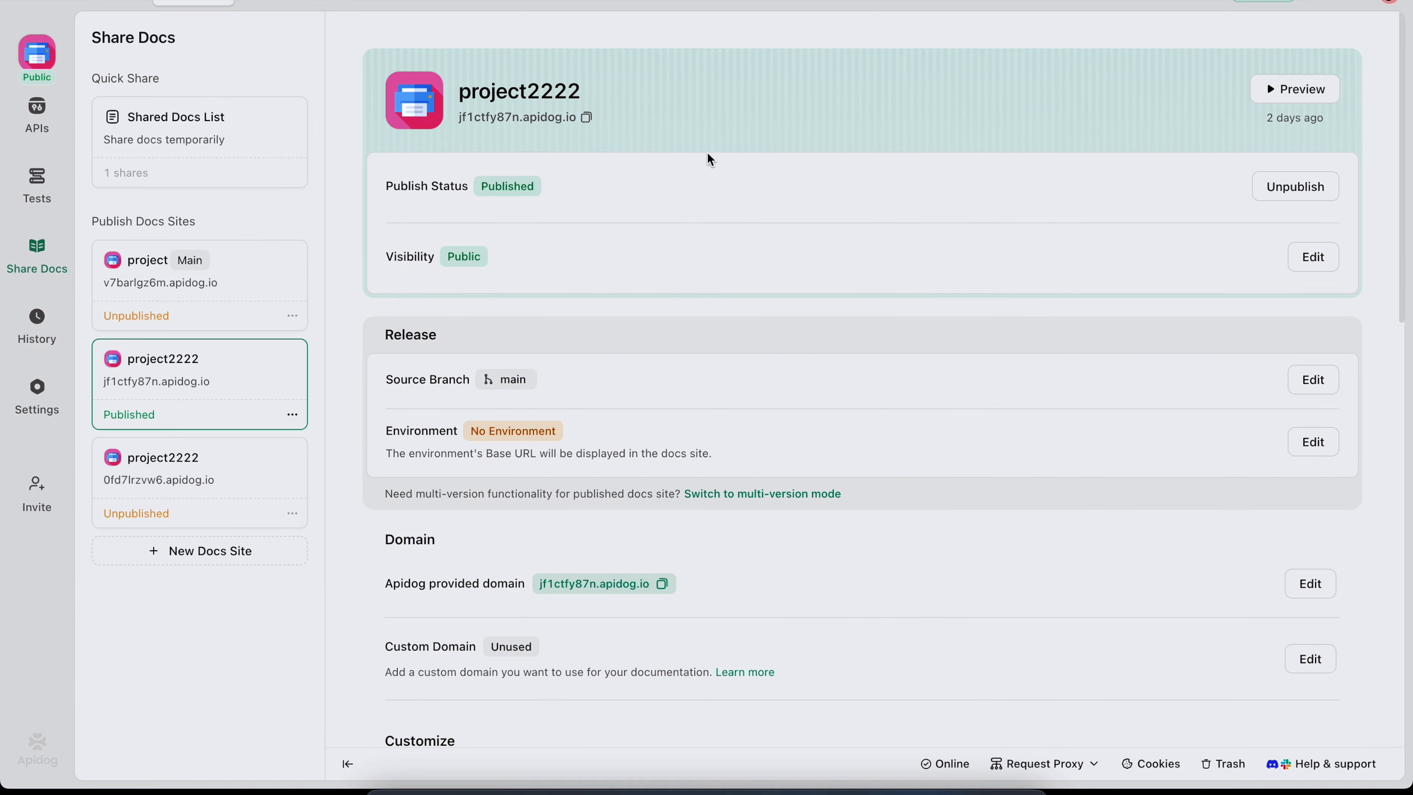
Step: Compare the overview pages of the three docs sites
{"action": "left_click", "coordinate": [252, 276]}
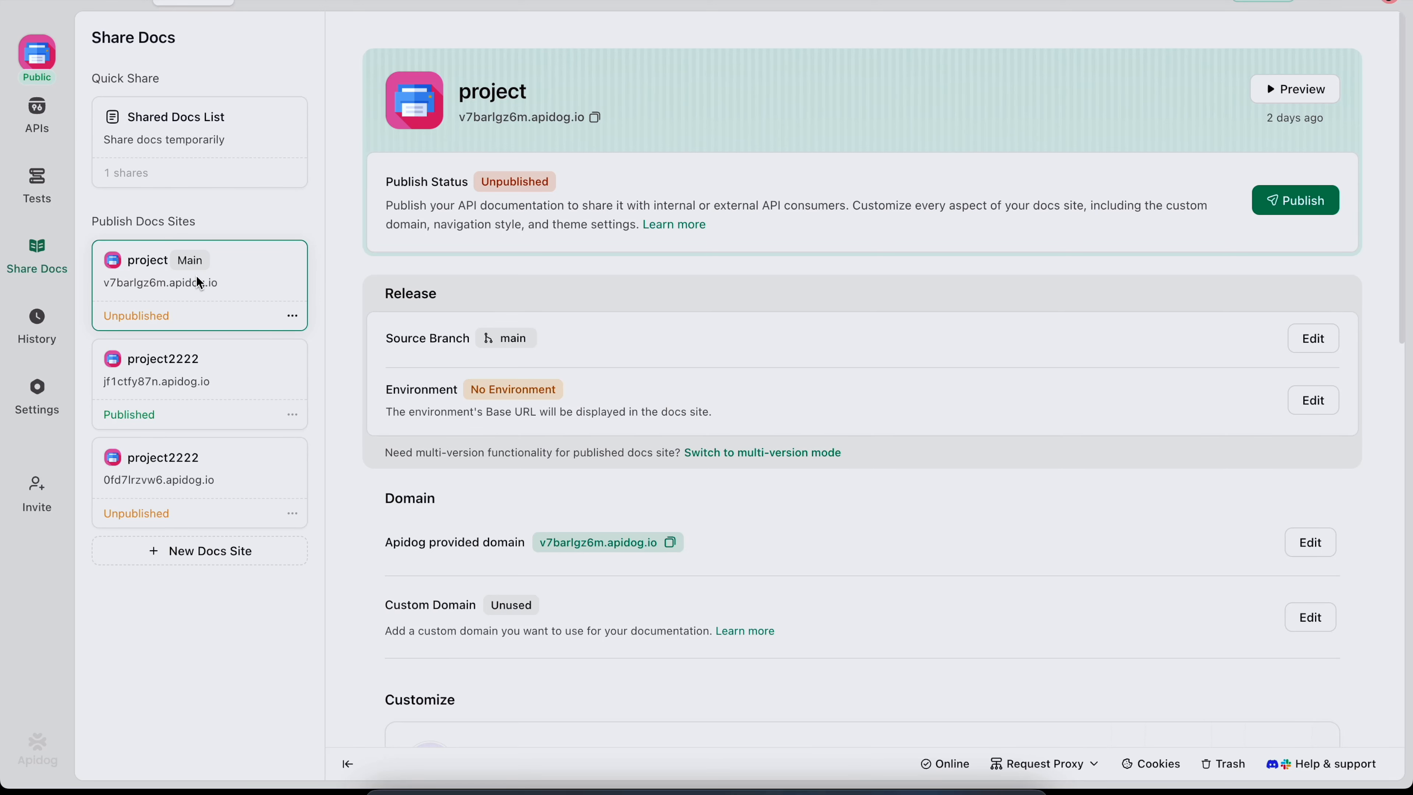
{"action": "left_click", "coordinate": [216, 371]}
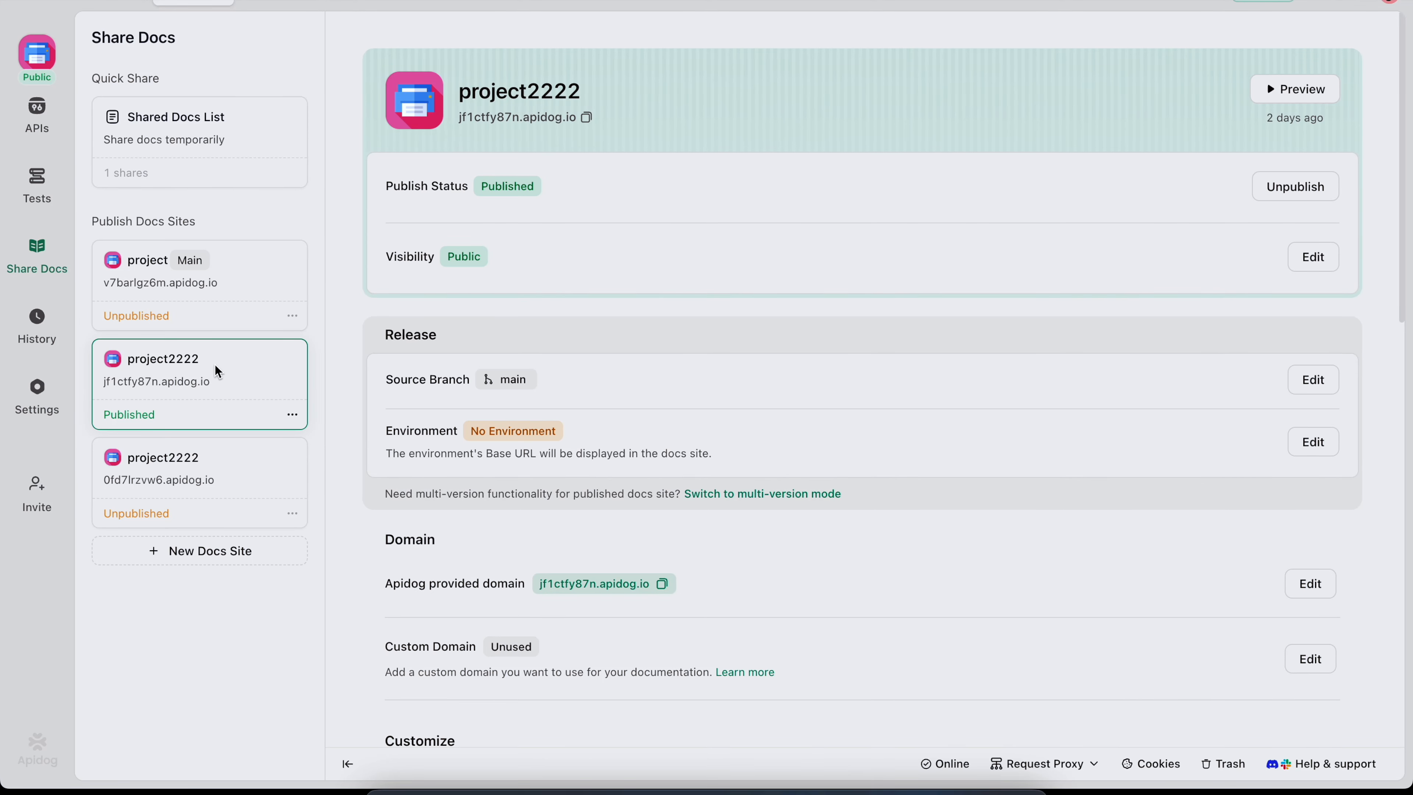
{"action": "left_click", "coordinate": [217, 478]}
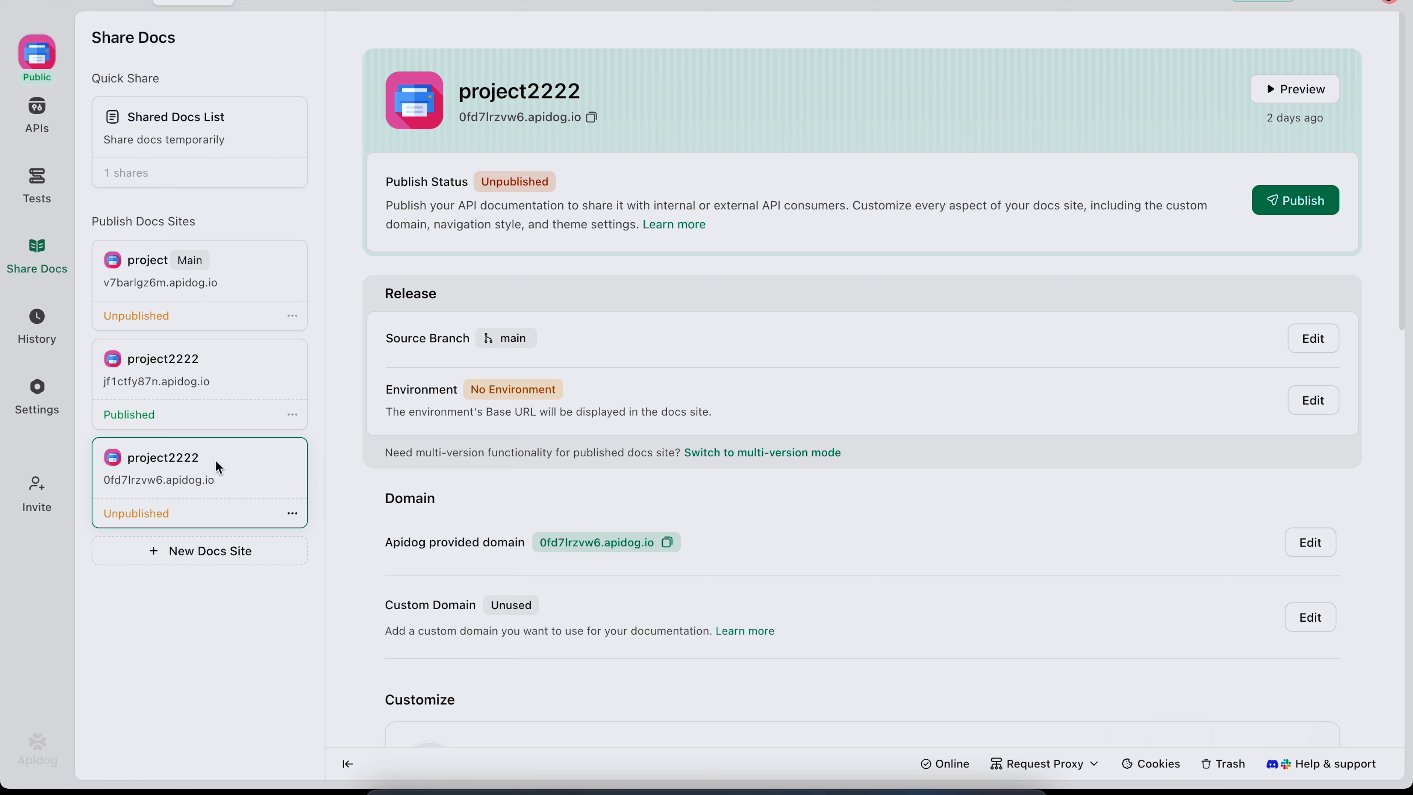
{"action": "left_click", "coordinate": [216, 404]}
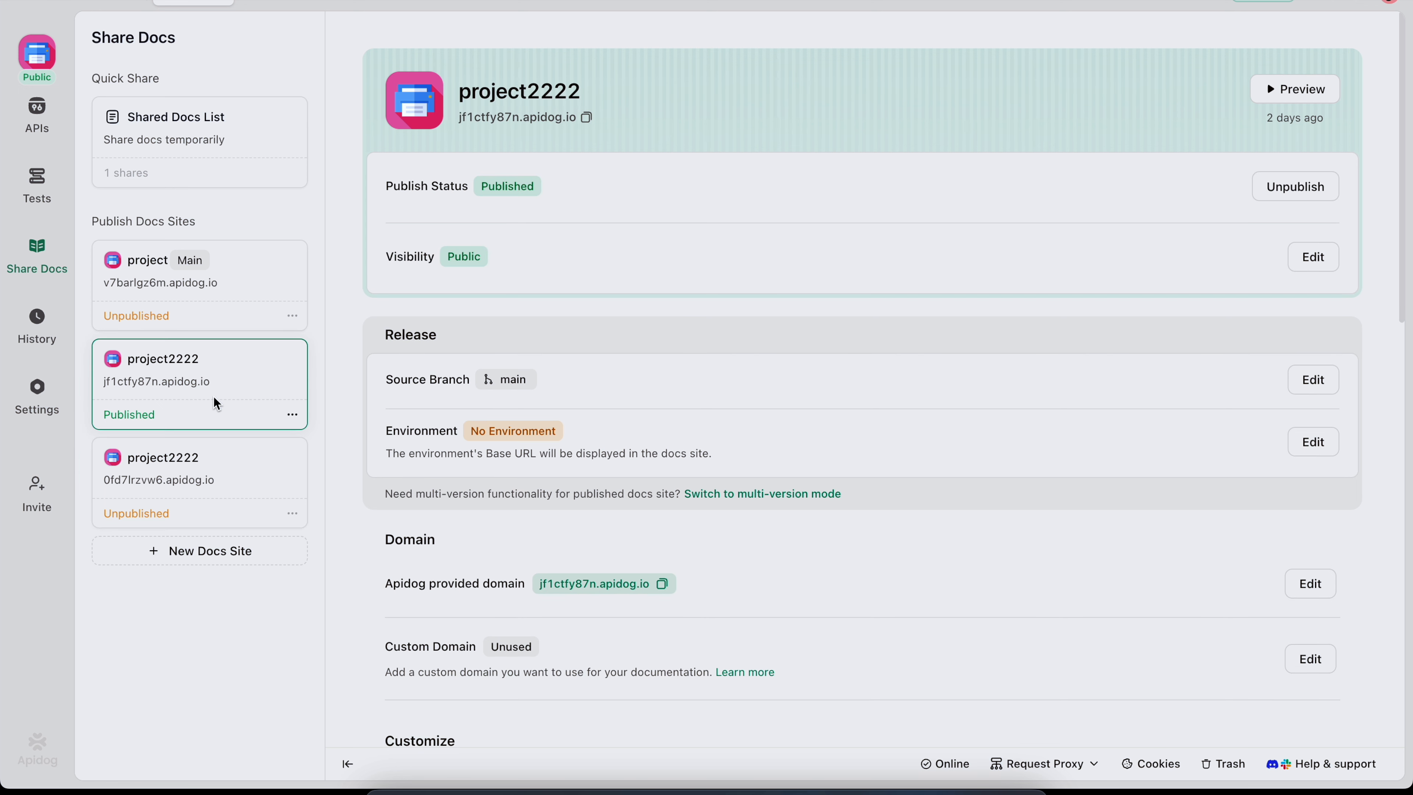
Step: Try the Tag option for the publishing scope of the unpublished project2222 site, and close the release settings without saving
{"action": "left_click", "coordinate": [220, 496]}
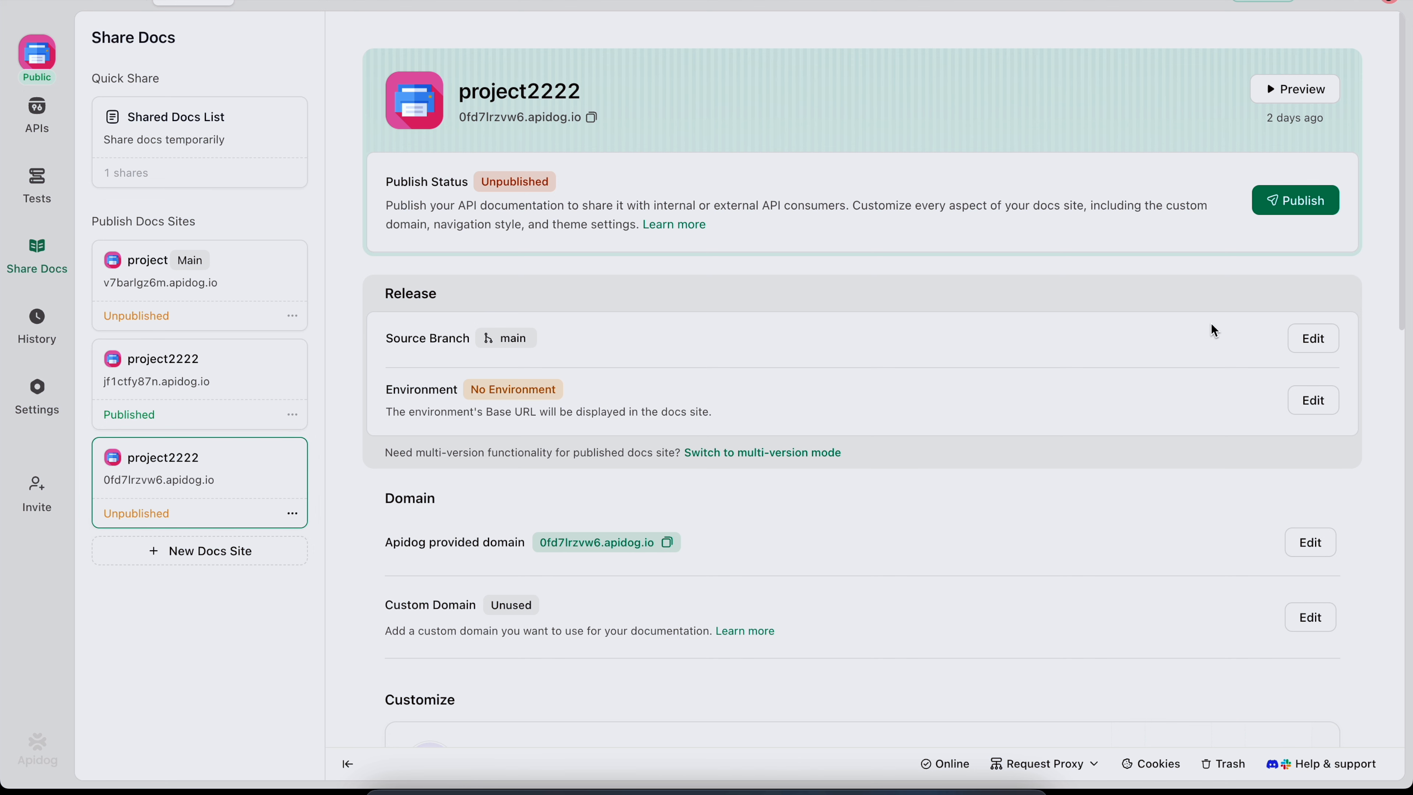
{"action": "left_click", "coordinate": [1297, 335]}
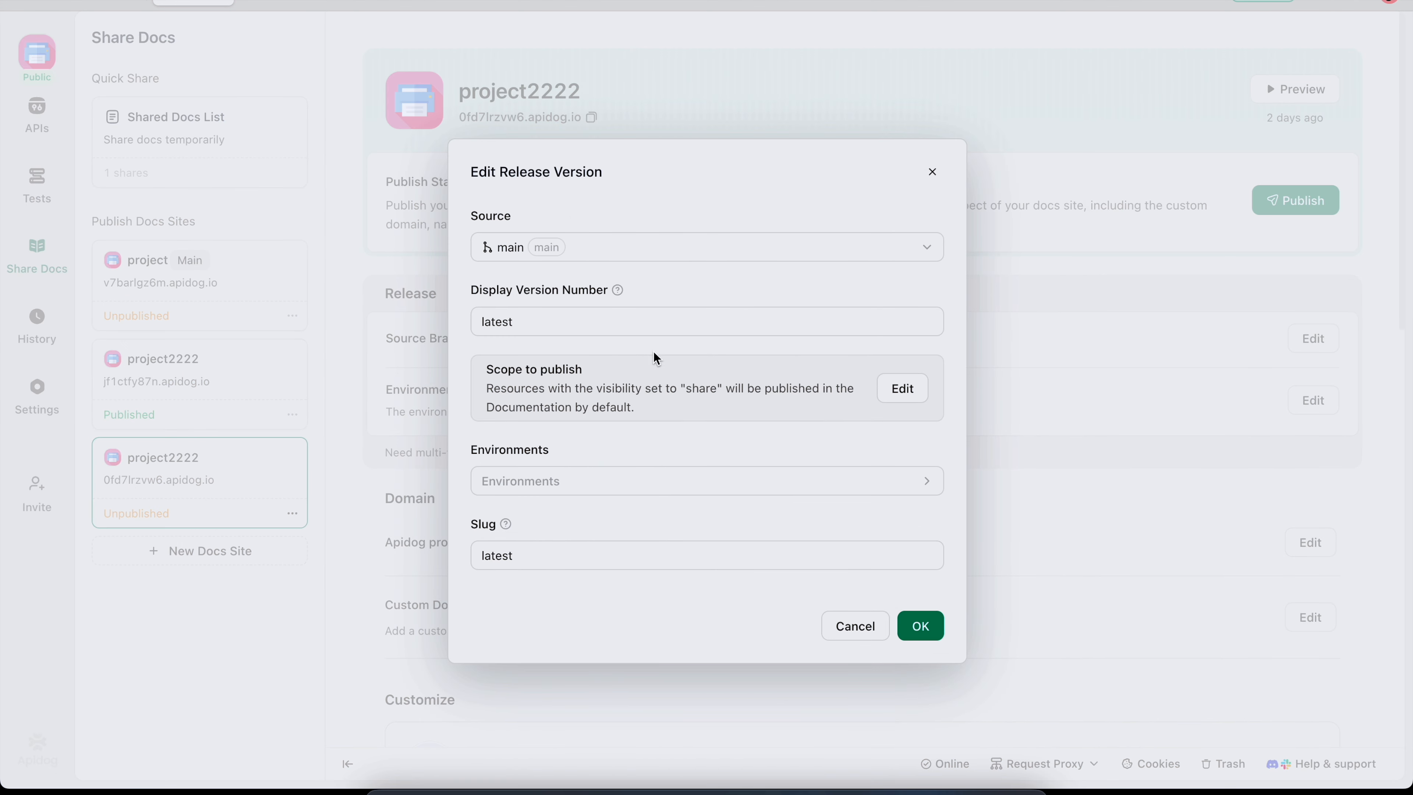
{"action": "left_click", "coordinate": [906, 392]}
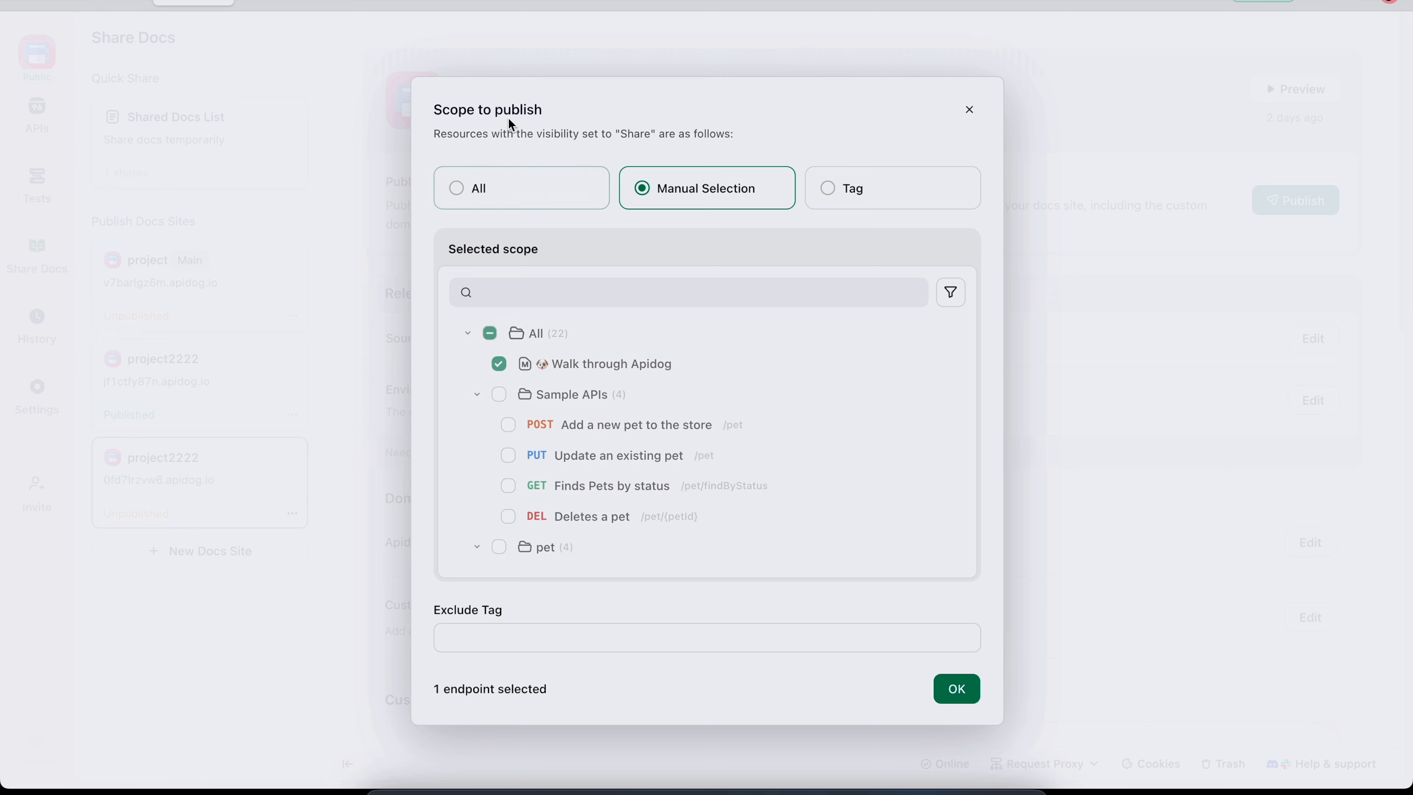
{"action": "left_click", "coordinate": [524, 178]}
{"action": "left_click", "coordinate": [924, 370]}
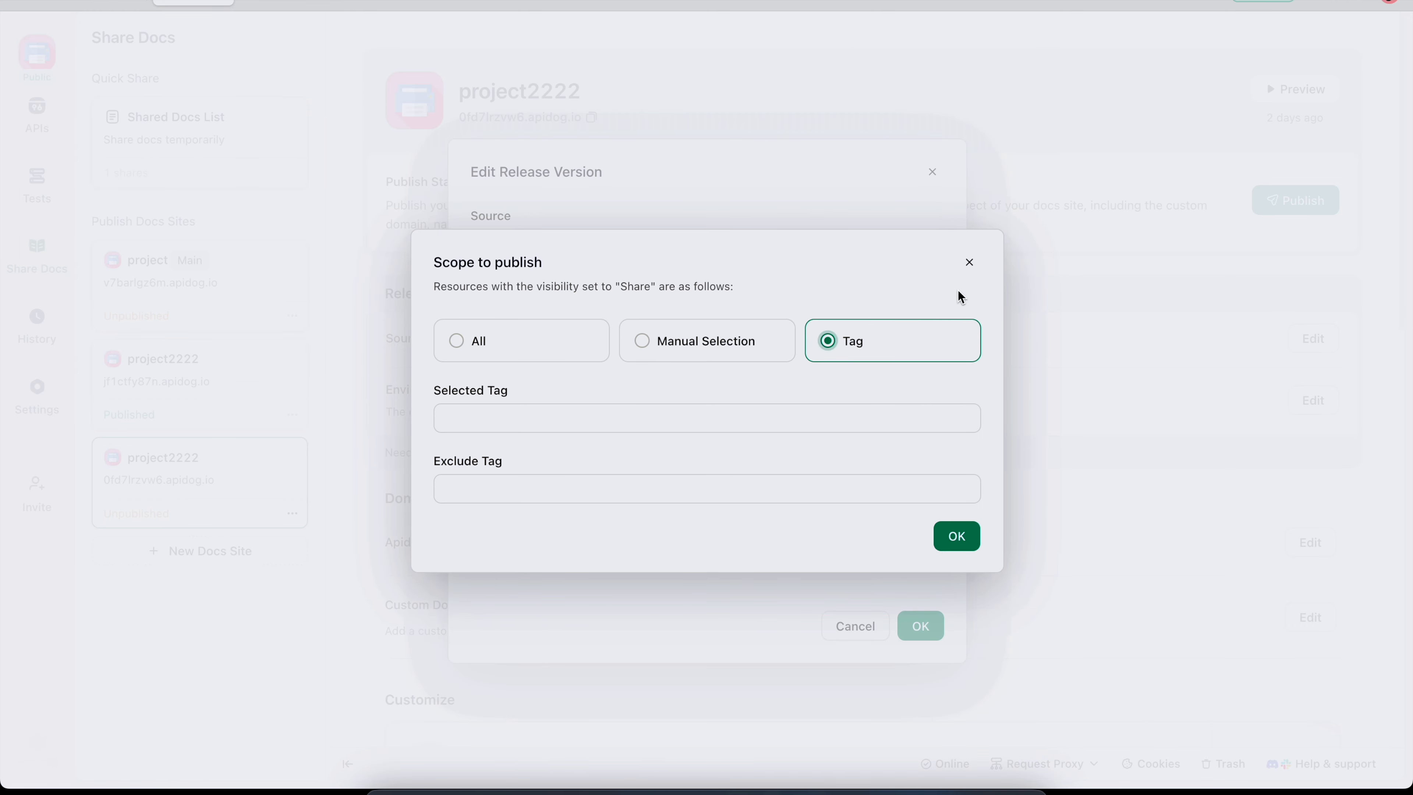
{"action": "left_click", "coordinate": [969, 262]}
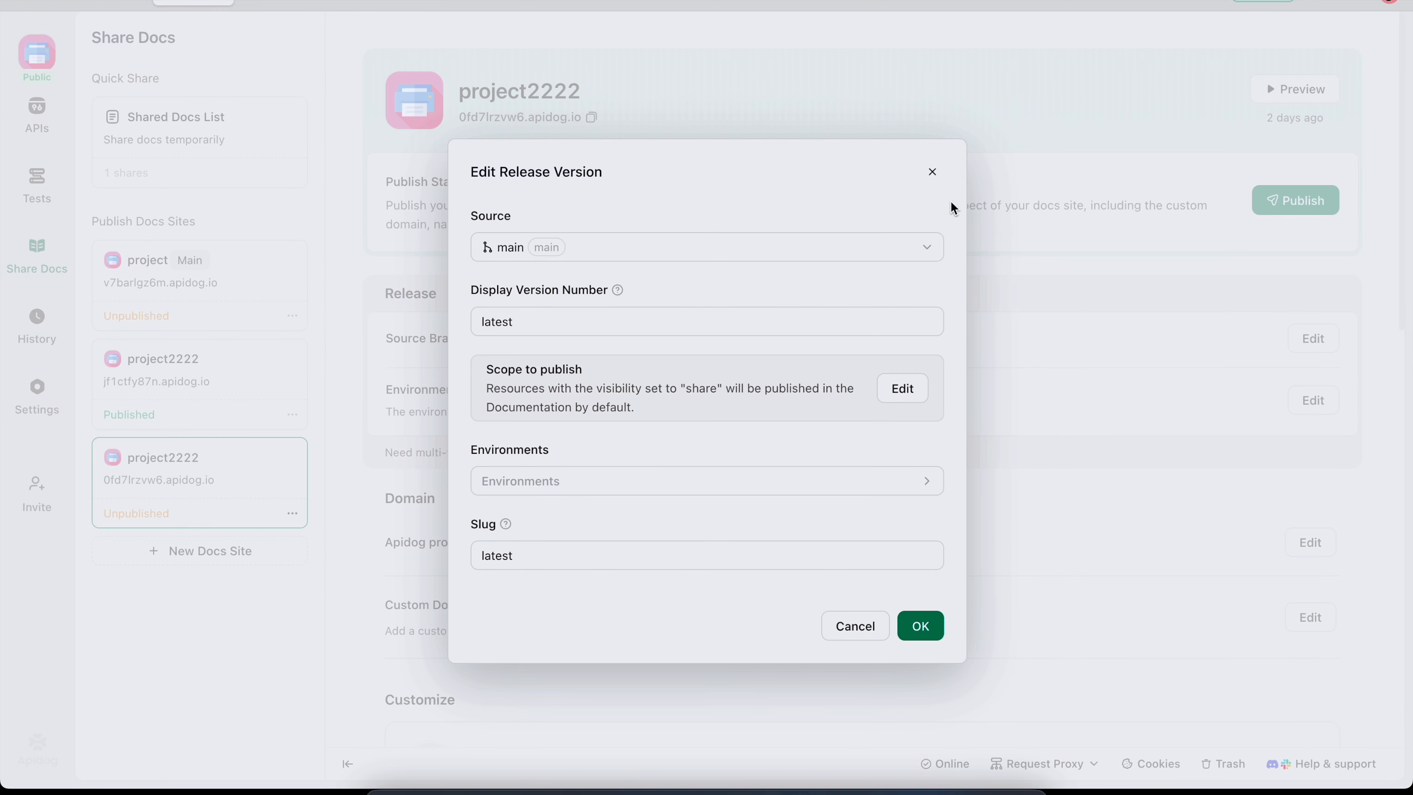
{"action": "left_click", "coordinate": [932, 172]}
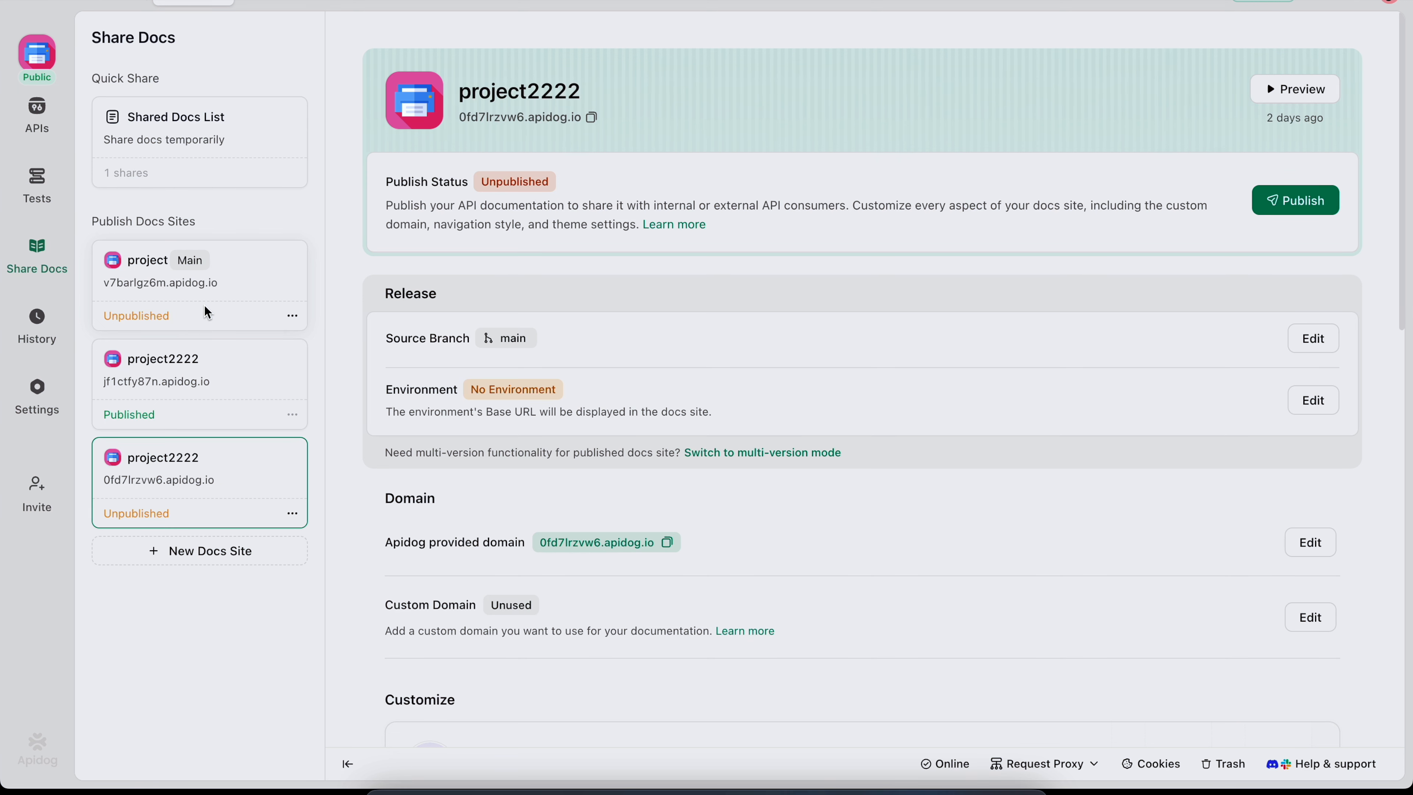
Step: Try Manual Selection for the sharing scope of the existing quick share, and close its settings without saving
{"action": "left_click", "coordinate": [257, 159]}
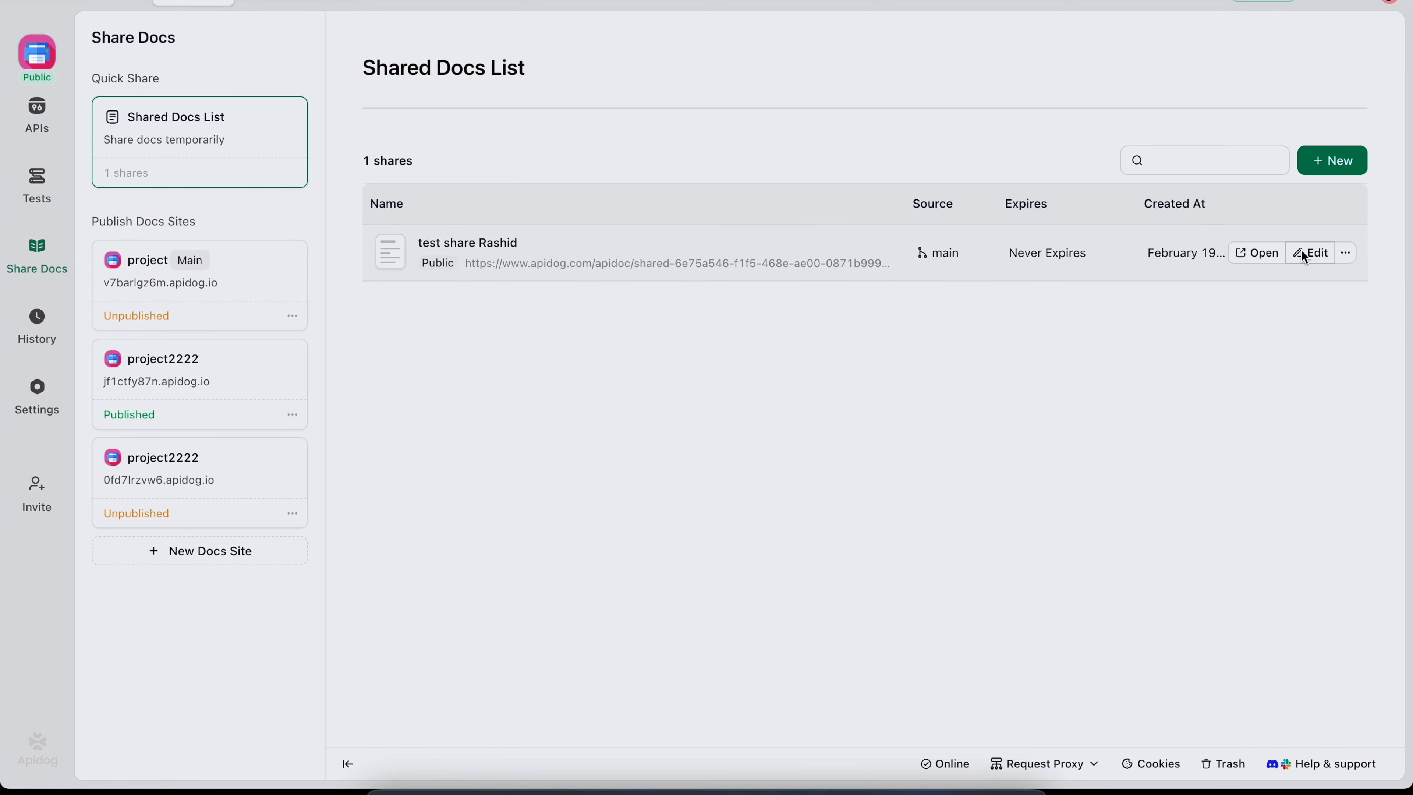
{"action": "left_click", "coordinate": [1305, 256]}
{"action": "left_click", "coordinate": [969, 514]}
{"action": "left_click", "coordinate": [702, 285]}
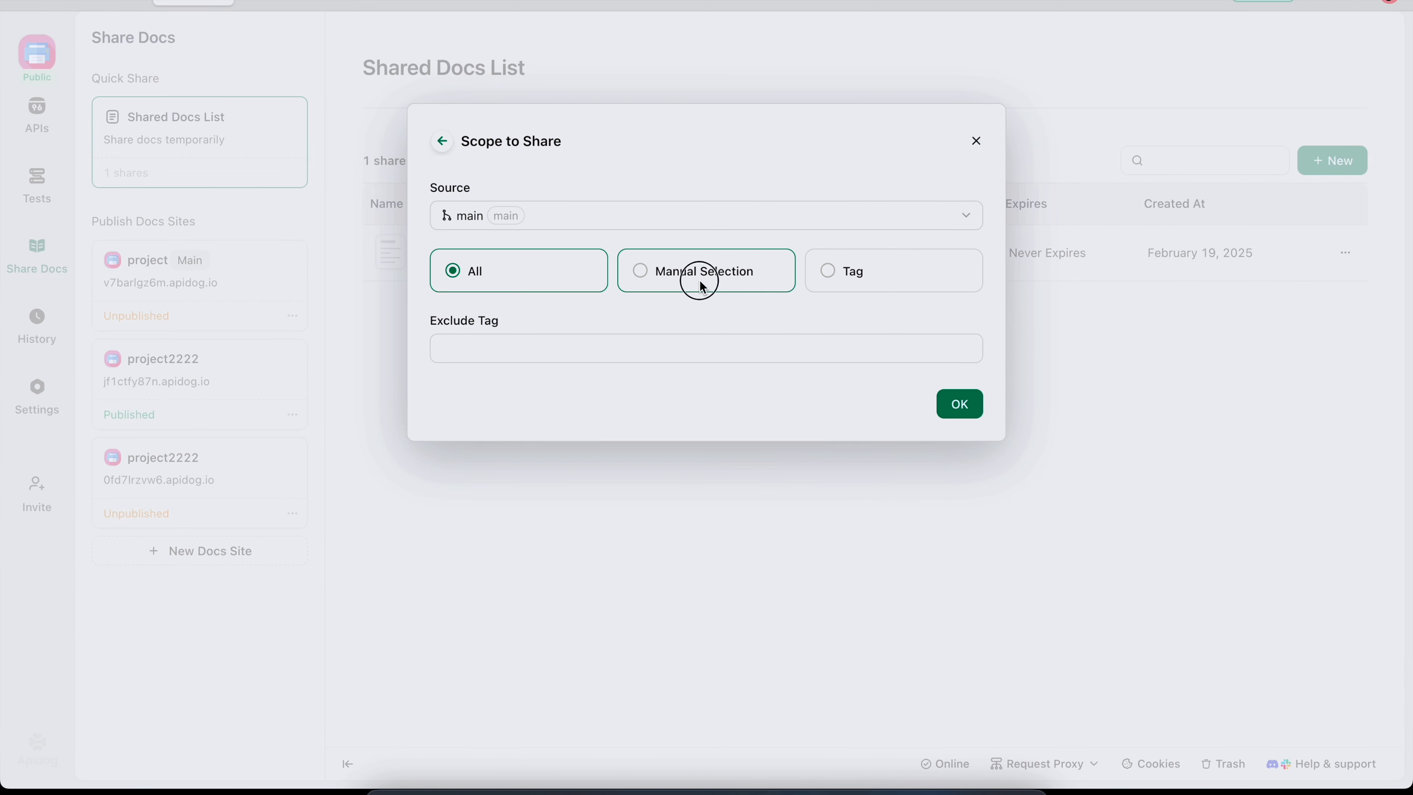
{"action": "left_click", "coordinate": [973, 142]}
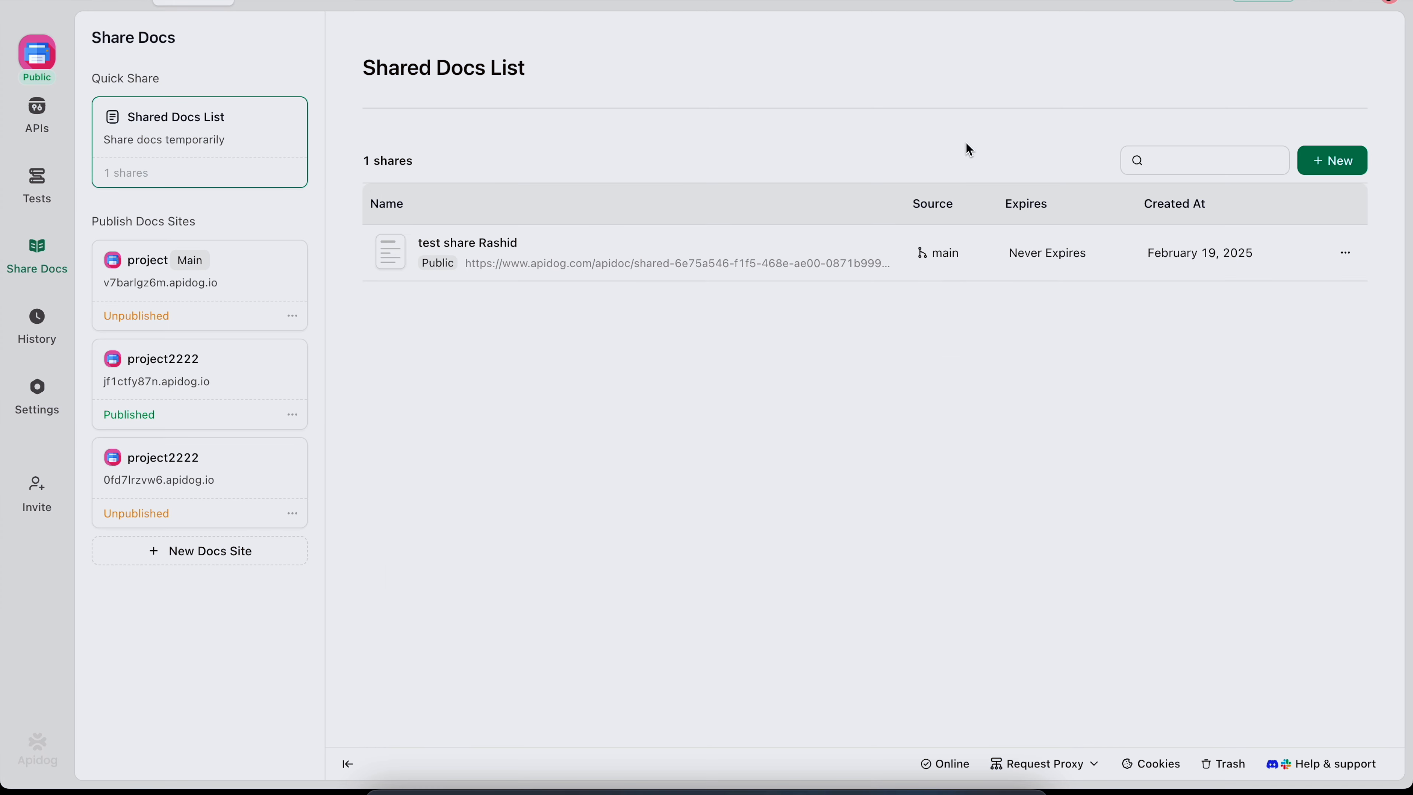
Step: View both project2222 docs sites and open the overview of the main docs site
{"action": "left_click", "coordinate": [204, 370]}
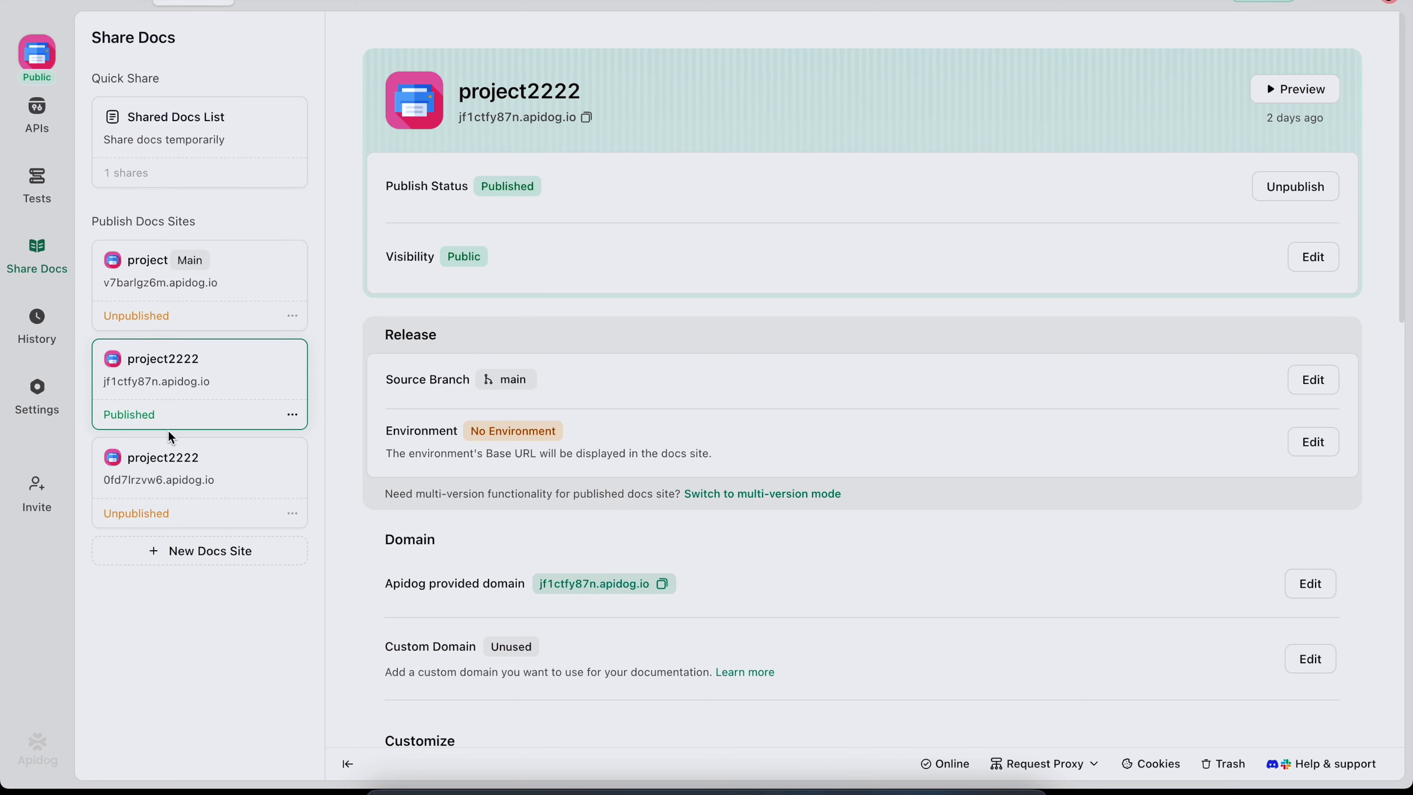
{"action": "left_click", "coordinate": [180, 482]}
{"action": "left_click", "coordinate": [196, 301]}
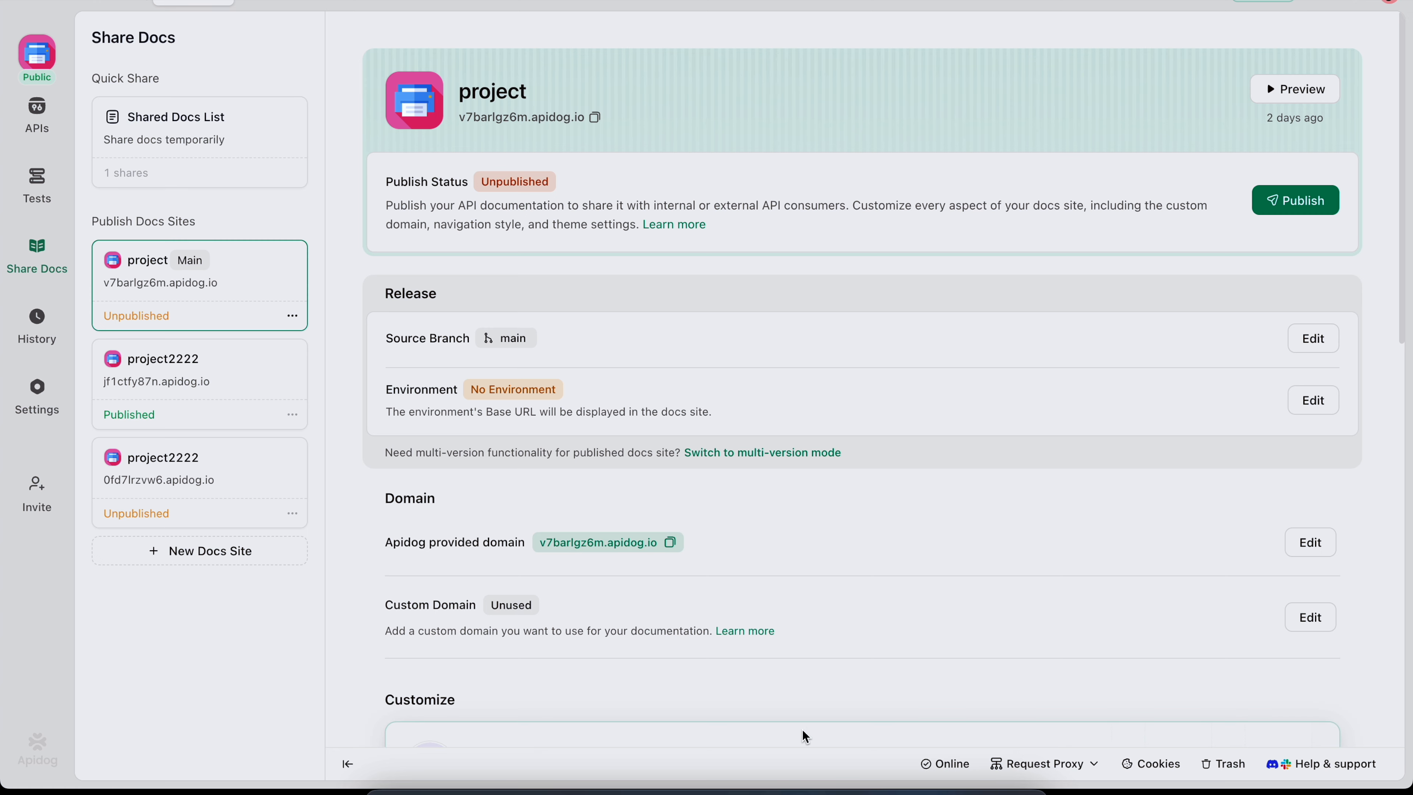
Step: Switch to the browser and skim the Publish docs sites guide from its introduction to the section on publishing multiple docs sites
{"action": "left_click", "coordinate": [823, 784]}
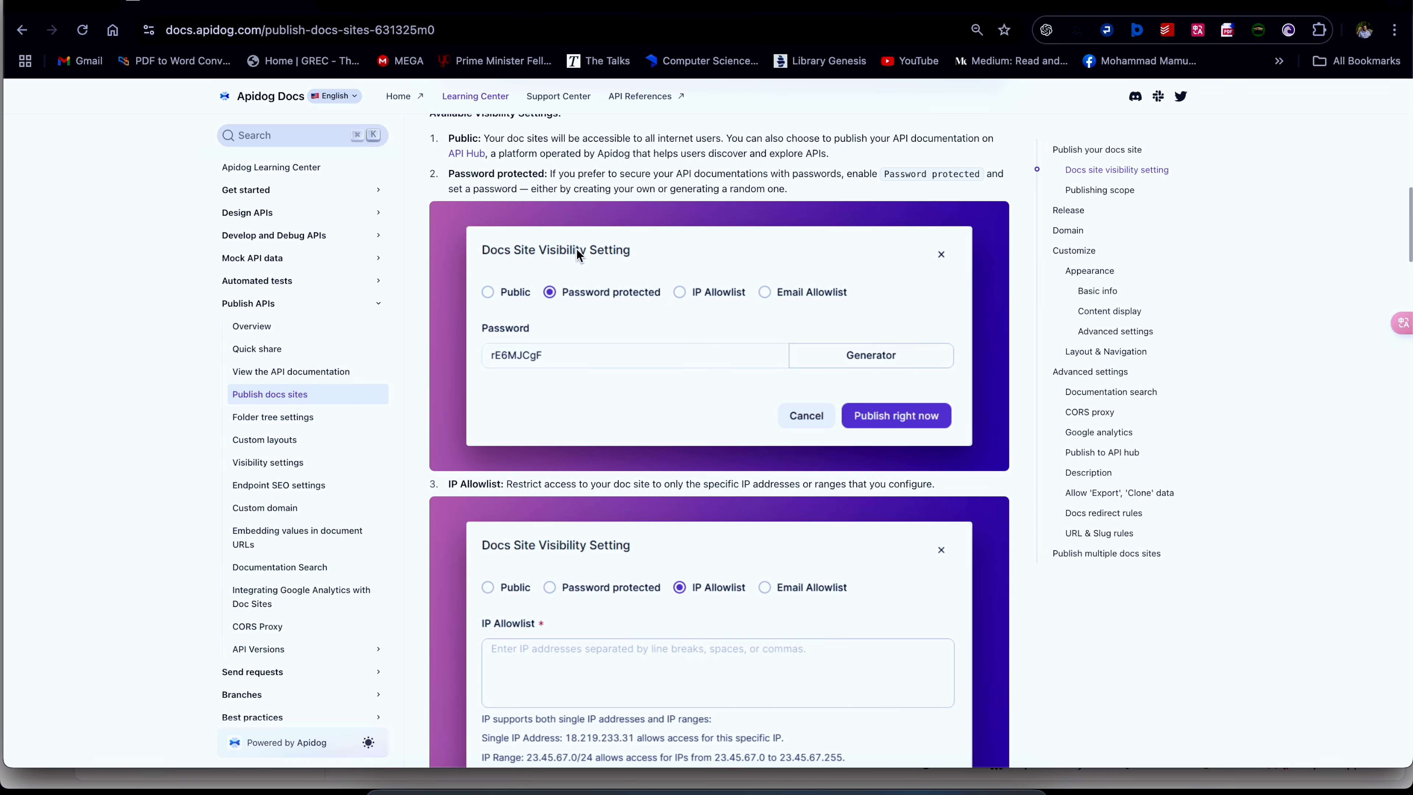
{"action": "scroll", "coordinate": [484, 388], "scroll_direction": "up", "scroll_amount": 15}
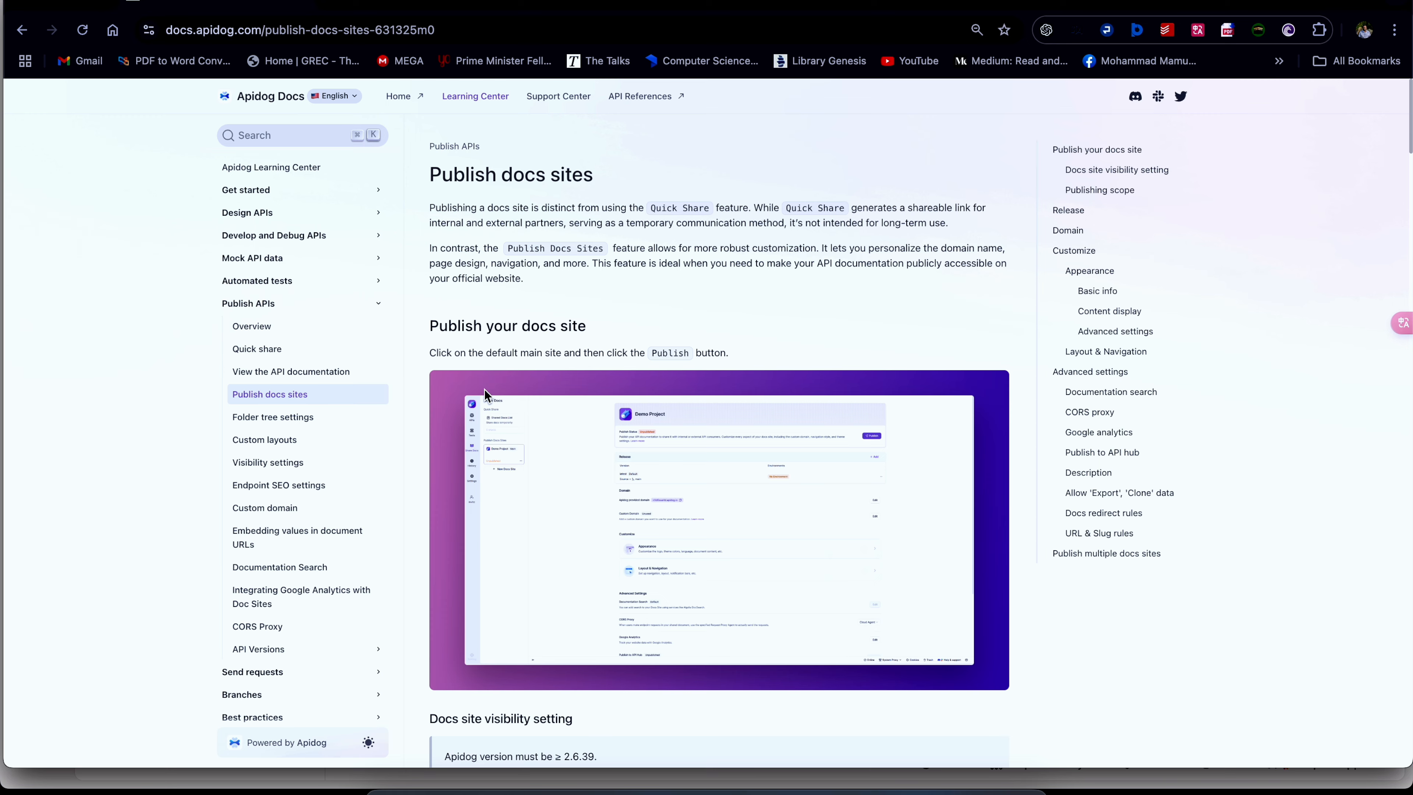
{"action": "scroll", "coordinate": [484, 388], "scroll_direction": "down", "scroll_amount": 15}
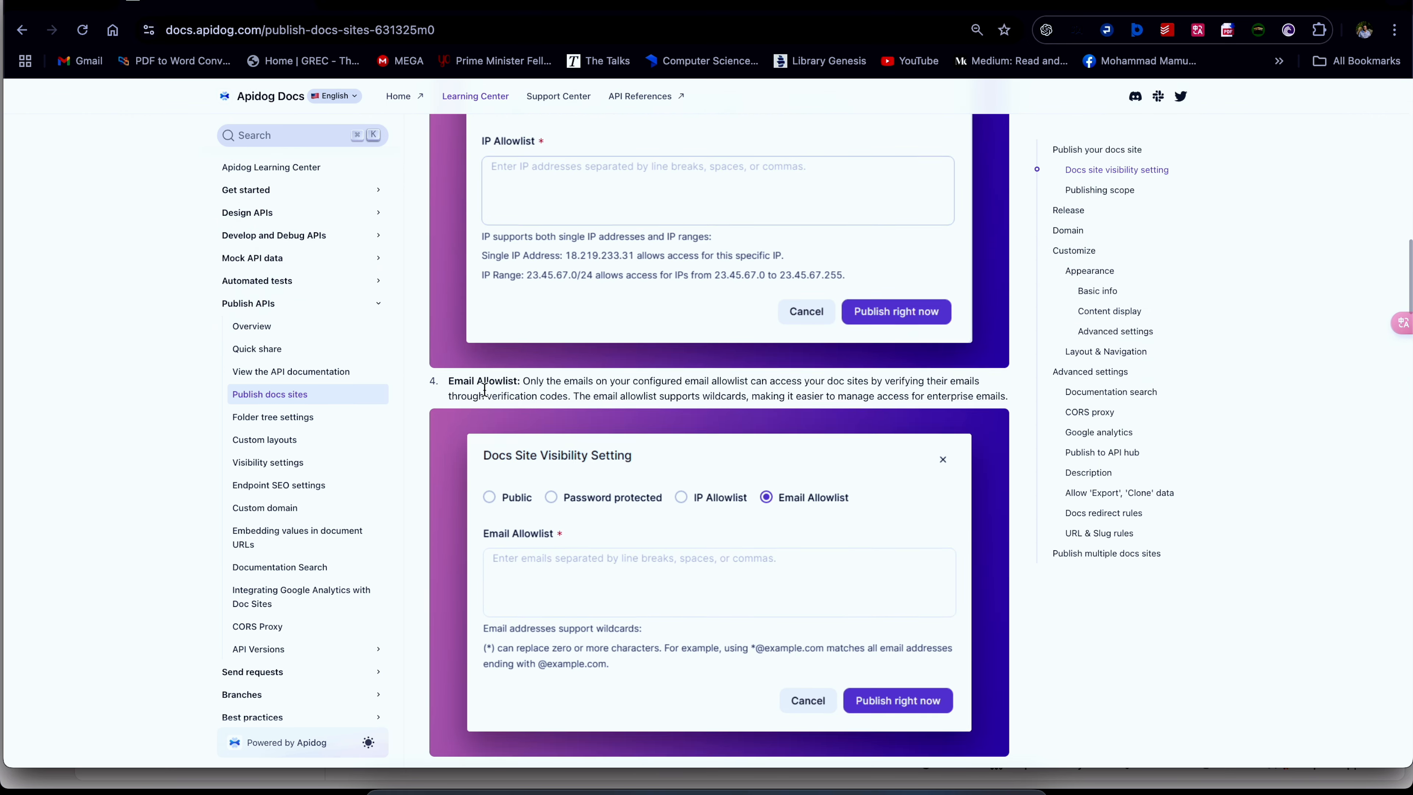
{"action": "scroll", "coordinate": [485, 389], "scroll_direction": "down", "scroll_amount": 15}
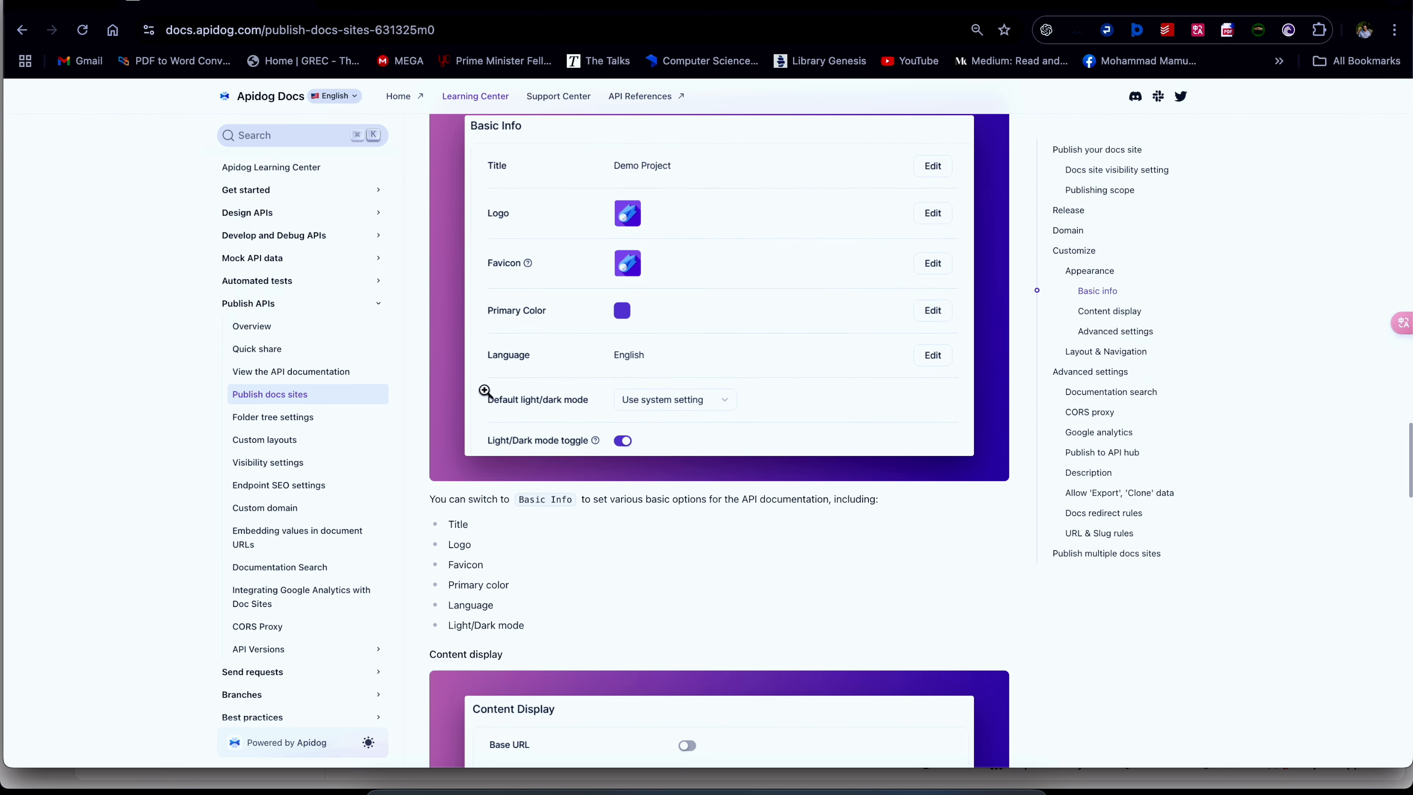
{"action": "scroll", "coordinate": [485, 389], "scroll_direction": "down", "scroll_amount": 15}
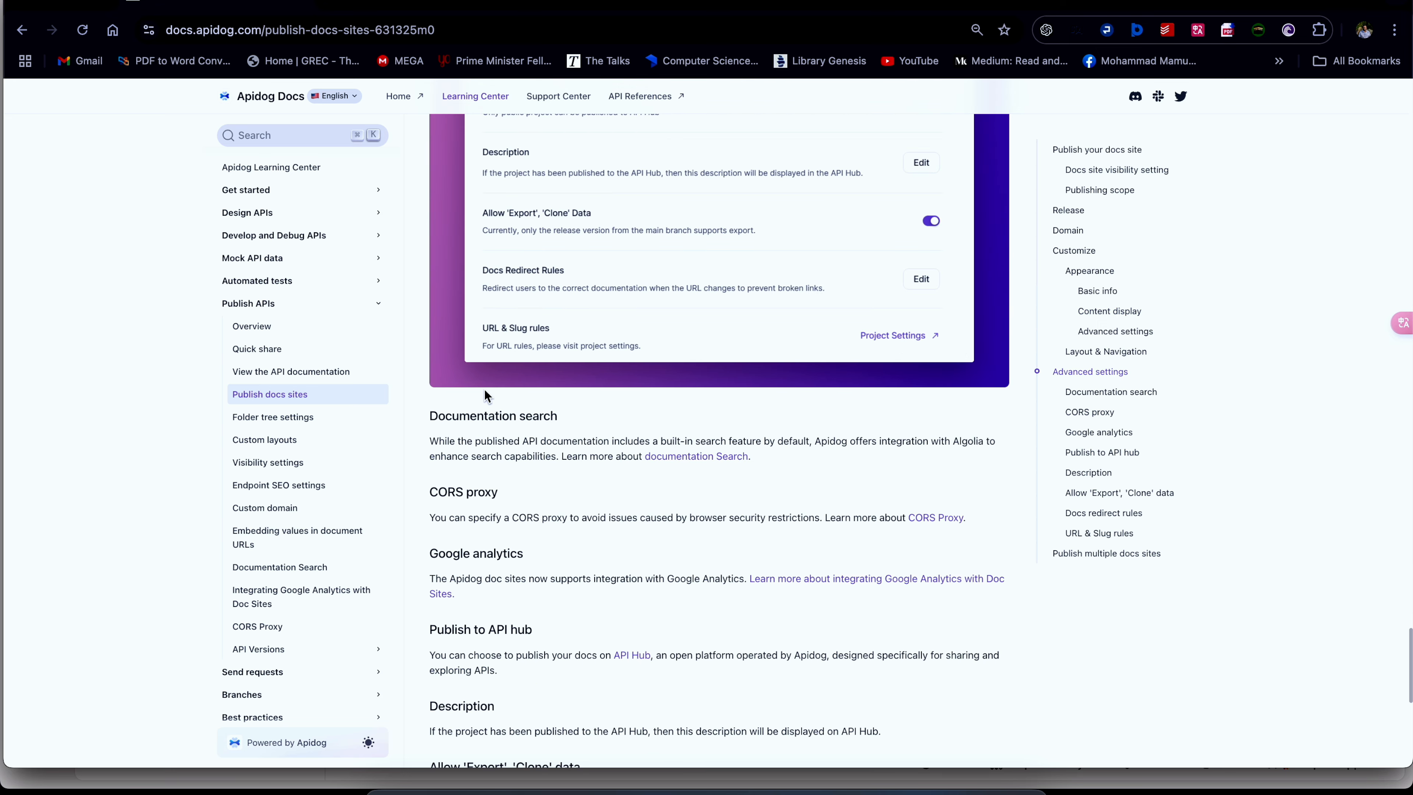
{"action": "scroll", "coordinate": [521, 483], "scroll_direction": "down", "scroll_amount": 4}
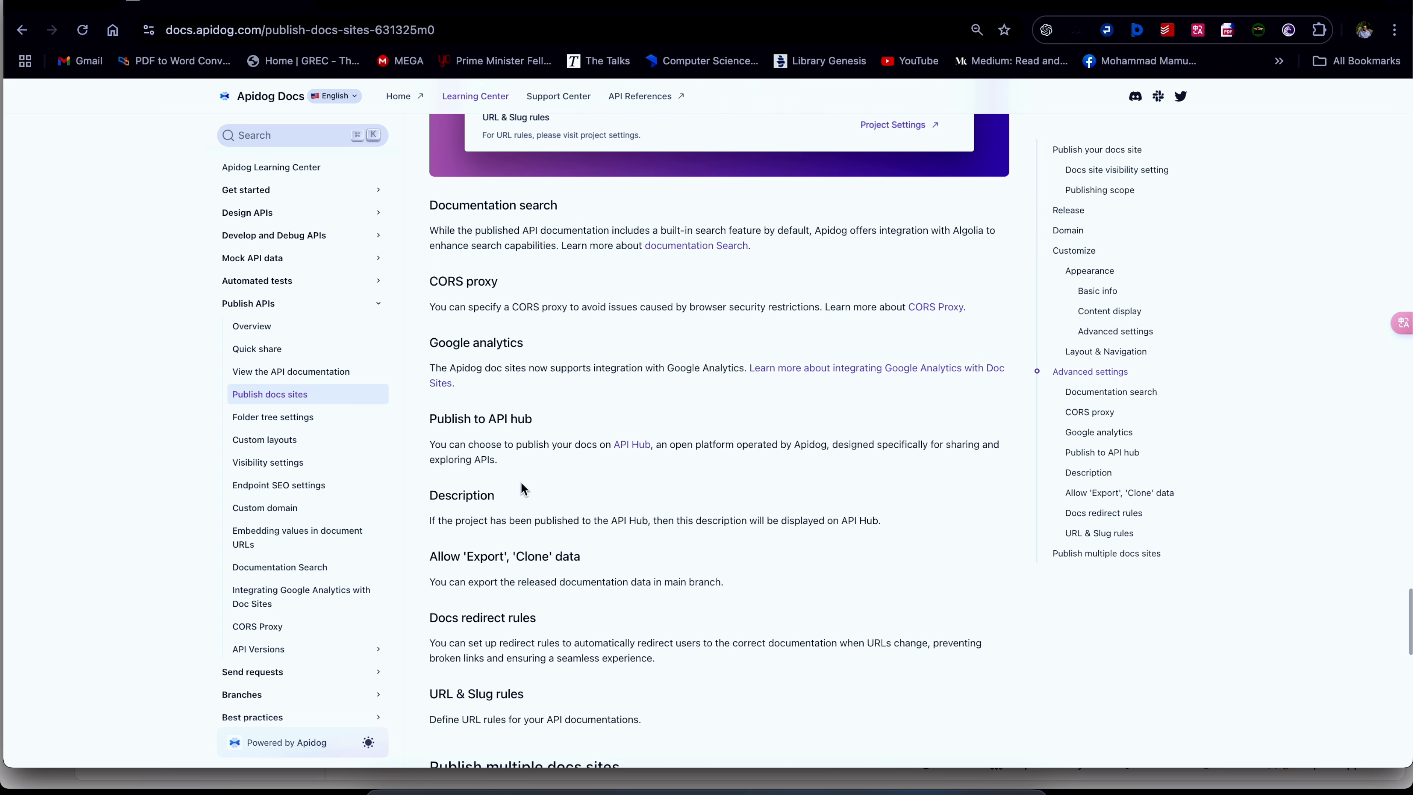
{"action": "scroll", "coordinate": [521, 482], "scroll_direction": "down", "scroll_amount": 15}
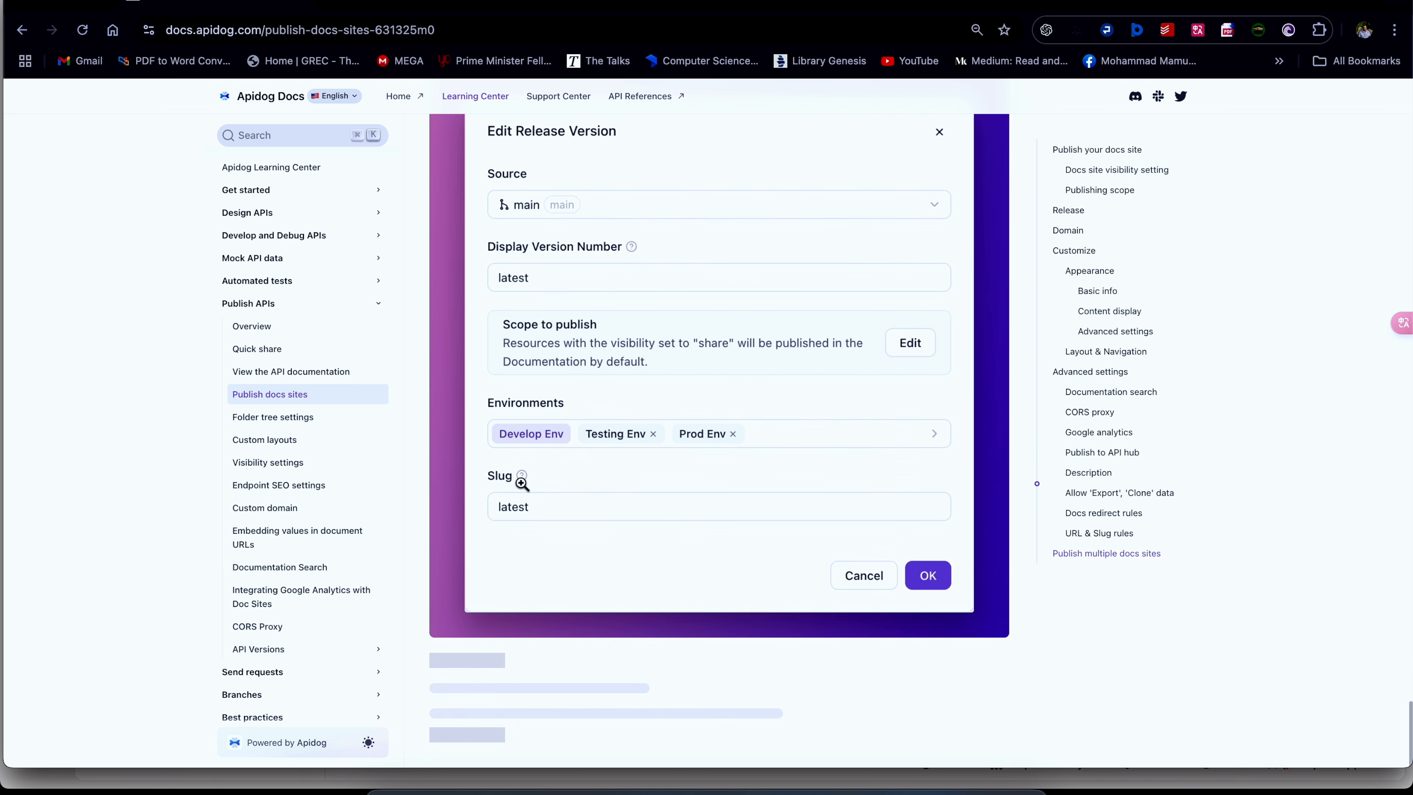
Step: Highlight the sentence about subsites' visibility scope in the section on multiple docs sites, and review the Edit Release Version illustration and the Customize section
{"action": "scroll", "coordinate": [604, 340], "scroll_direction": "up", "scroll_amount": 1}
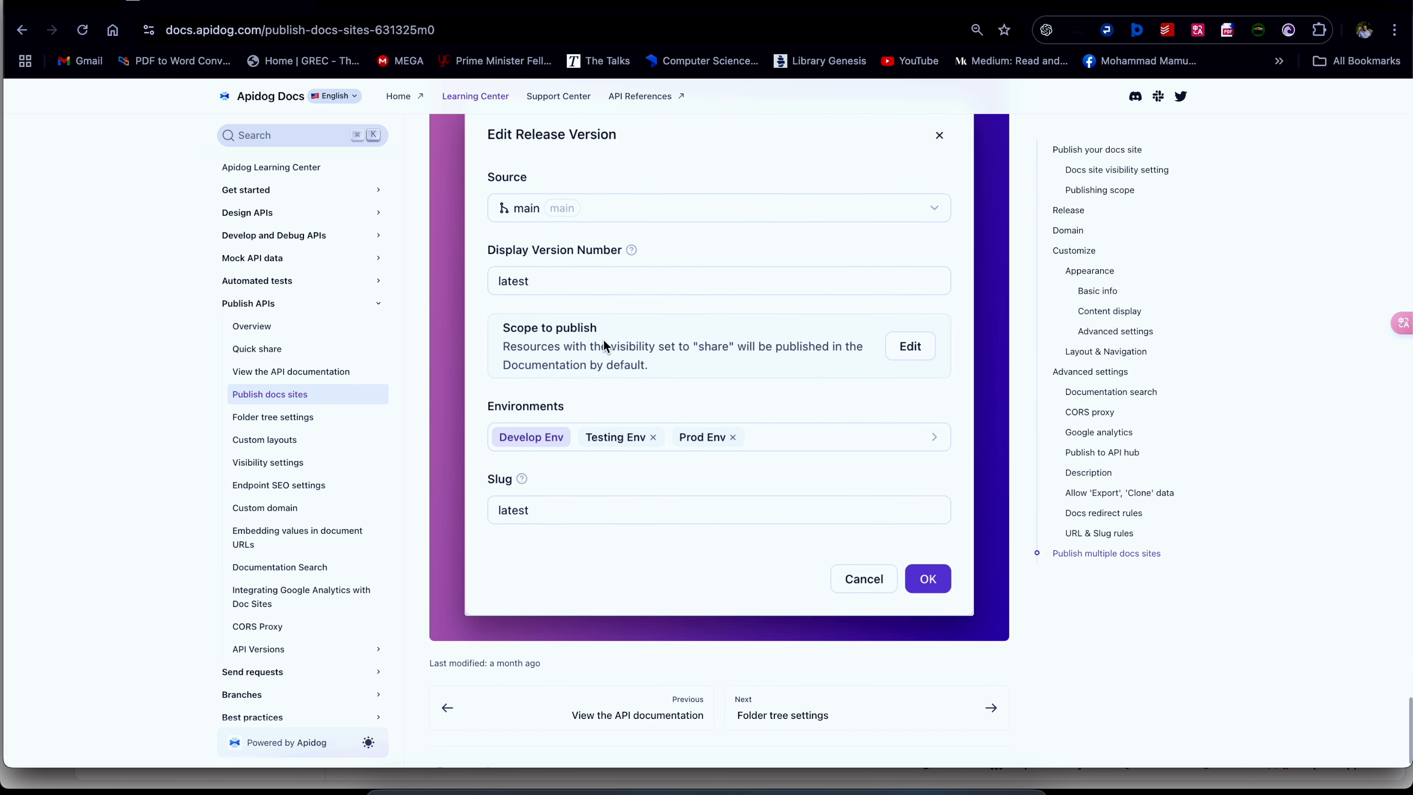
{"action": "scroll", "coordinate": [603, 340], "scroll_direction": "up", "scroll_amount": 3}
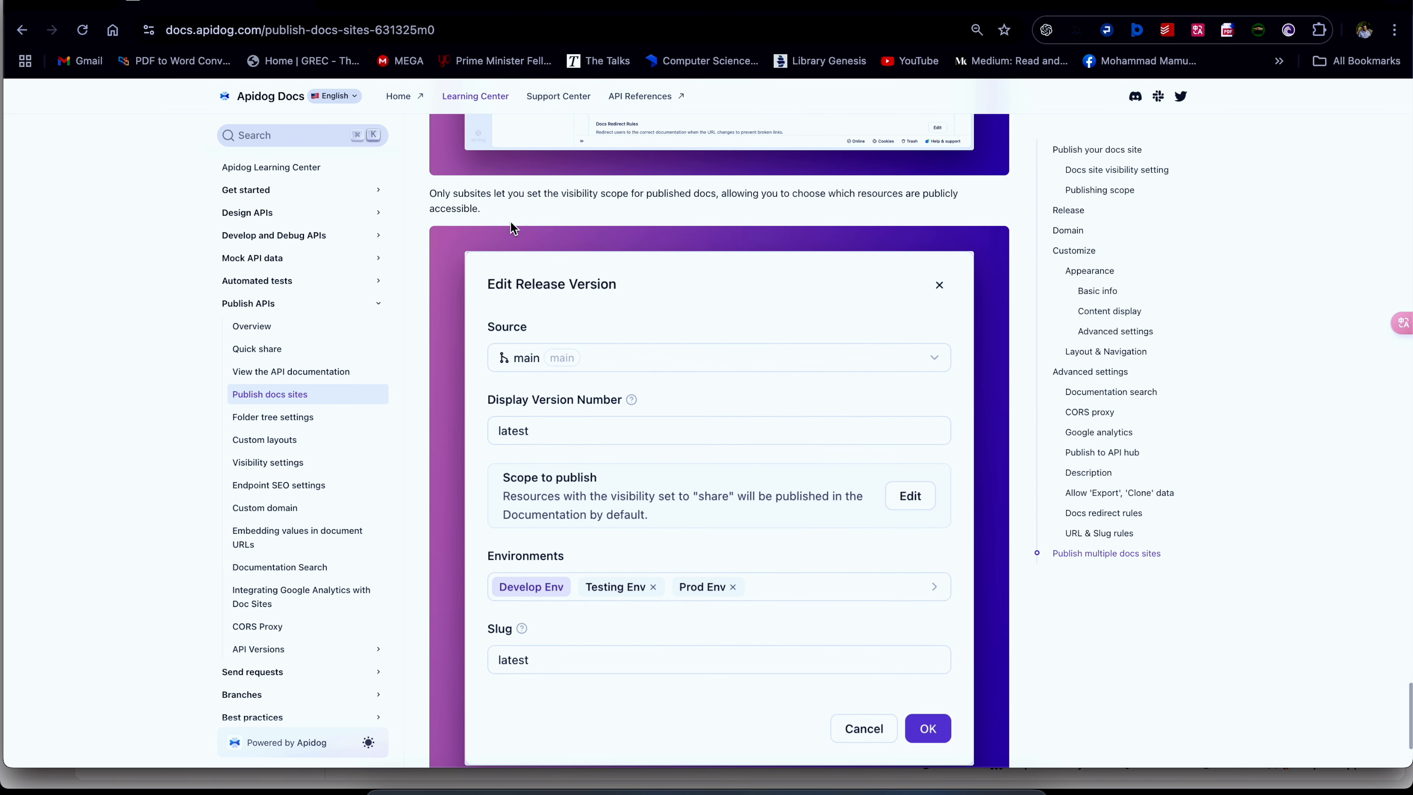
{"action": "left_click_drag", "start_coordinate": [438, 196], "coordinate": [687, 210]}
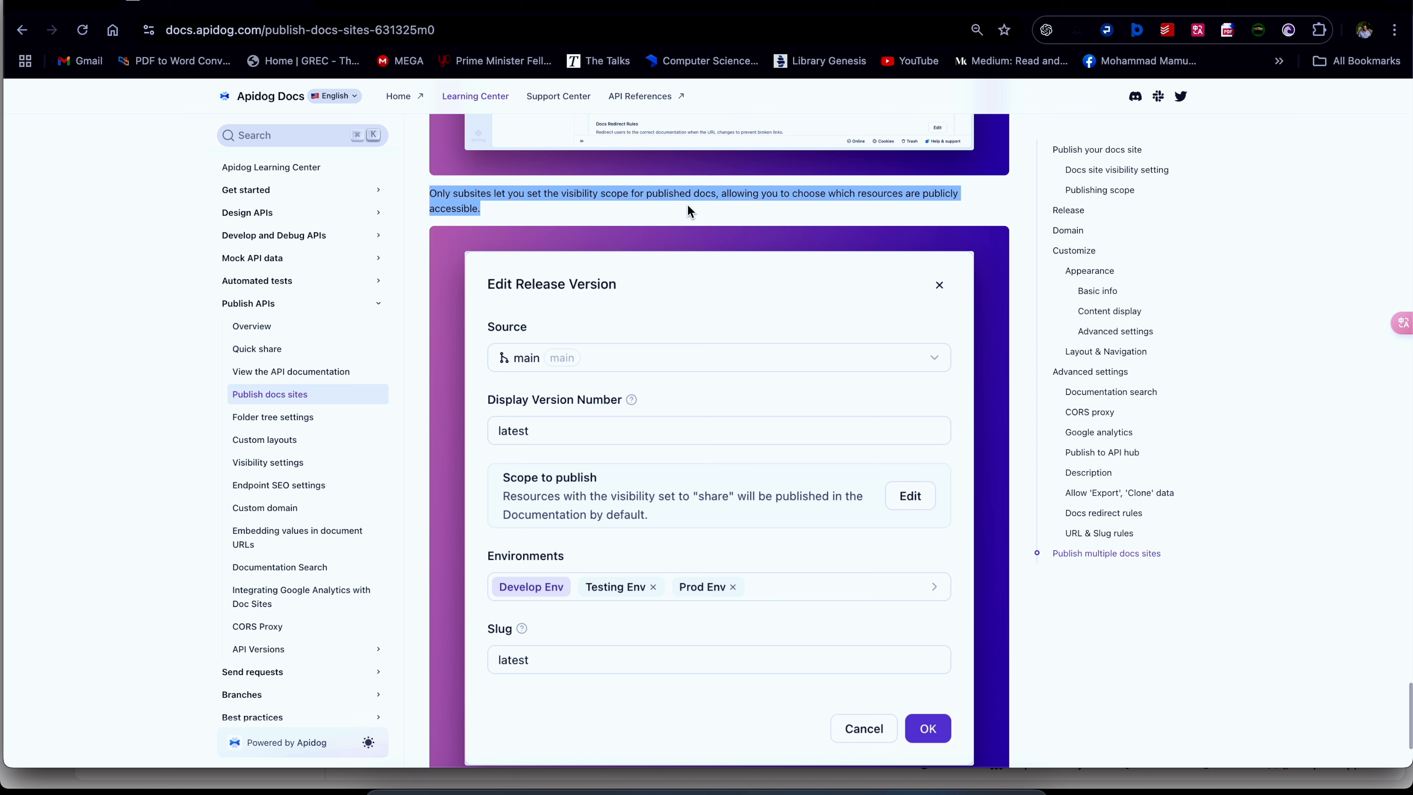
{"action": "scroll", "coordinate": [612, 267], "scroll_direction": "down", "scroll_amount": 3}
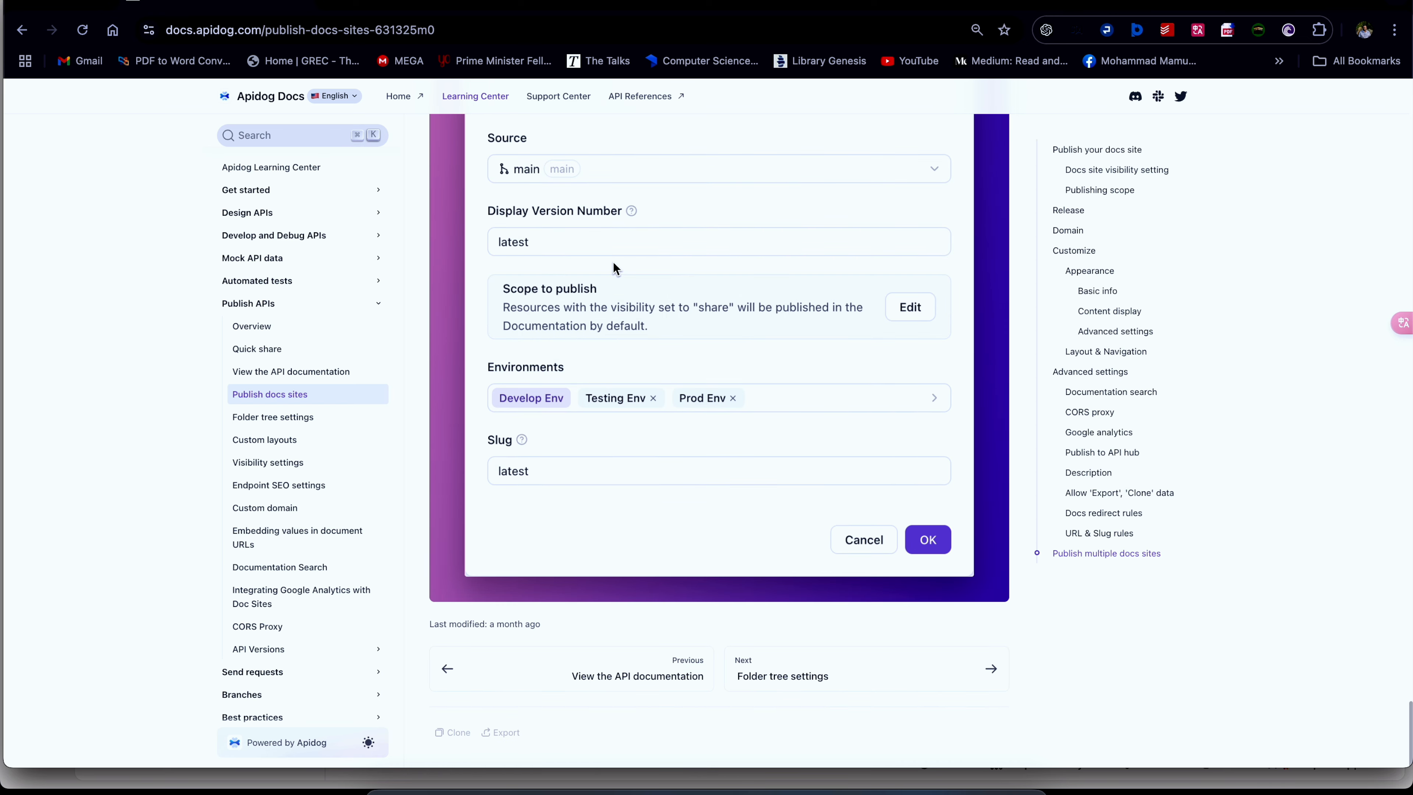
{"action": "scroll", "coordinate": [612, 267], "scroll_direction": "down", "scroll_amount": 5}
{"action": "scroll", "coordinate": [612, 261], "scroll_direction": "up", "scroll_amount": 15}
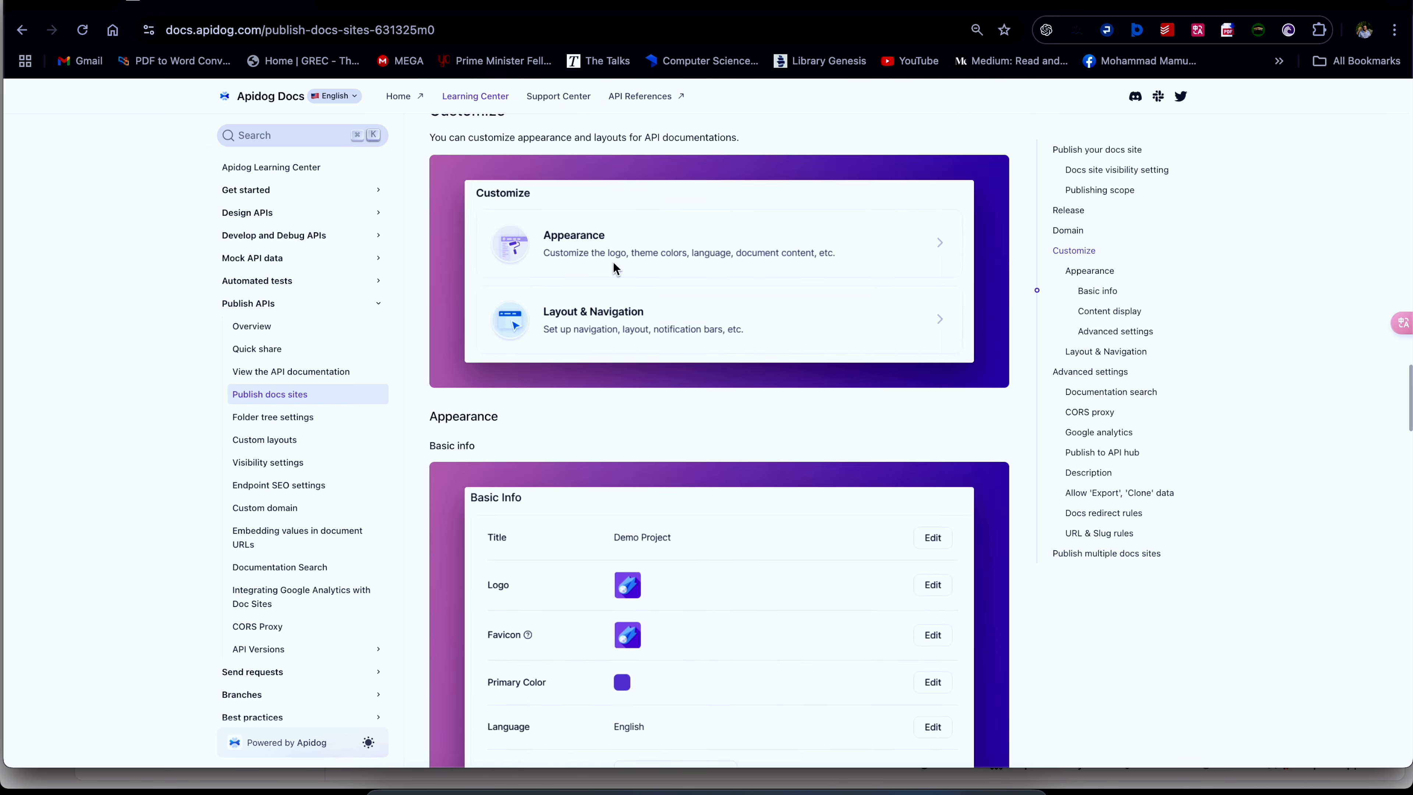